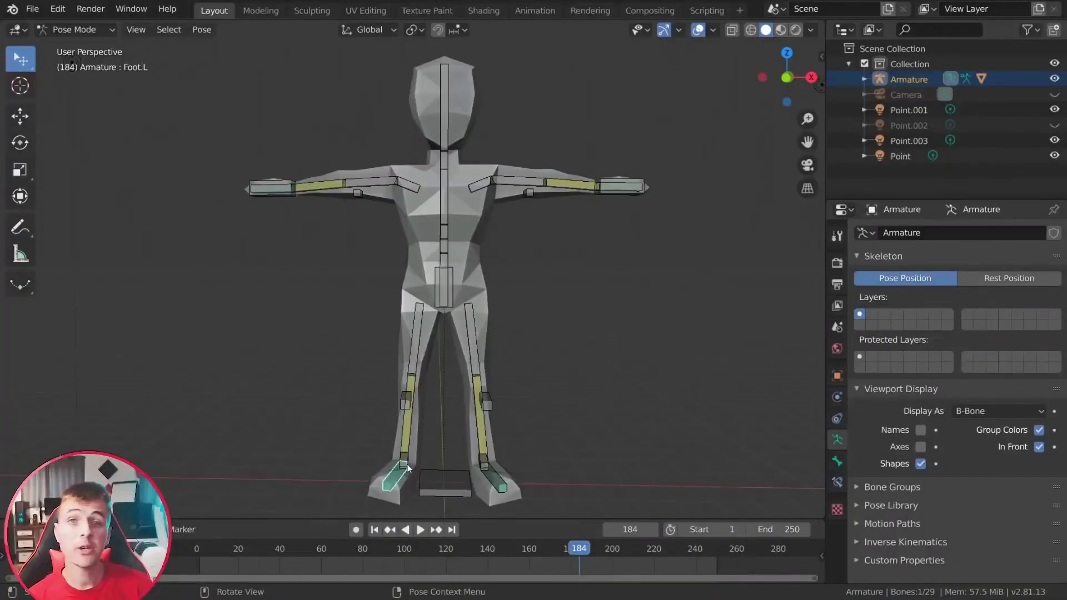
- Move and trackball-rotate the left foot control, then raise and rotate the left hand control
{"action": "left_click_drag", "start_coordinate": [406, 466], "coordinate": [392, 430]}
{"action": "key", "text": "r"}
{"action": "key", "text": "r"}
{"action": "left_click", "coordinate": [383, 411]}
{"action": "left_click_drag", "start_coordinate": [277, 193], "coordinate": [321, 114]}
{"action": "key", "text": "r"}
{"action": "key", "text": "r"}
{"action": "left_click", "coordinate": [340, 120]}
- Move the left elbow target and rotate the left hand about 35° into place
{"action": "left_click_drag", "start_coordinate": [358, 194], "coordinate": [257, 217]}
{"action": "left_click", "coordinate": [332, 84]}
{"action": "key", "text": "r"}
{"action": "left_click", "coordinate": [347, 82]}
{"action": "left_click_drag", "start_coordinate": [348, 81], "coordinate": [366, 76]}
- Lower the hips control down and to the left
{"action": "left_click_drag", "start_coordinate": [453, 291], "coordinate": [448, 301]}
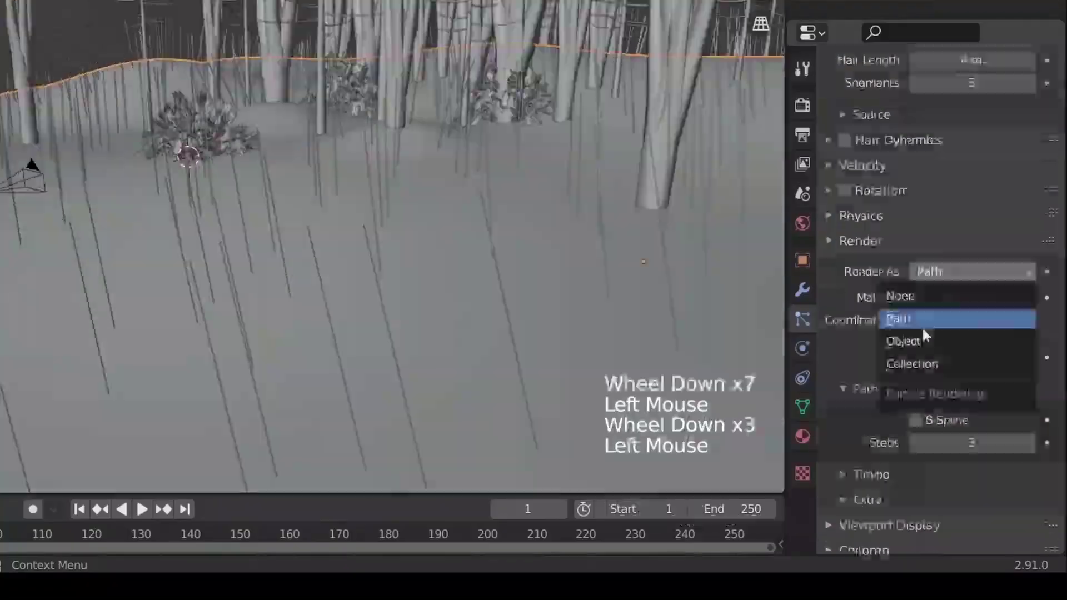
{"action": "left_click", "coordinate": [905, 338]}
{"action": "scroll", "coordinate": [971, 263], "scroll_direction": "down", "scroll_amount": 14}
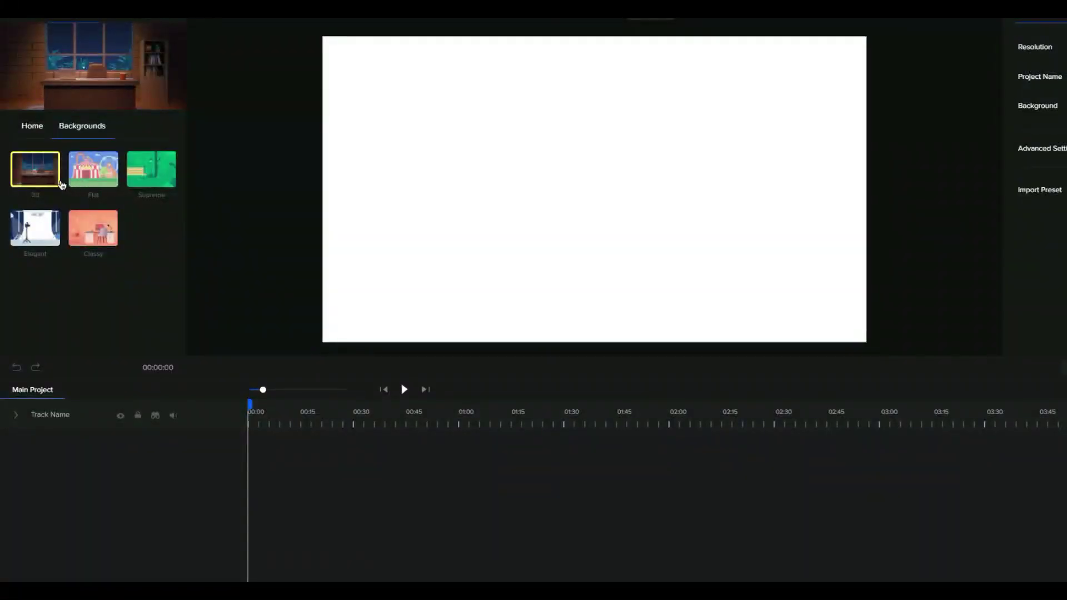
- Set the 3D Desert 2 scene as the background
{"action": "left_click", "coordinate": [60, 184]}
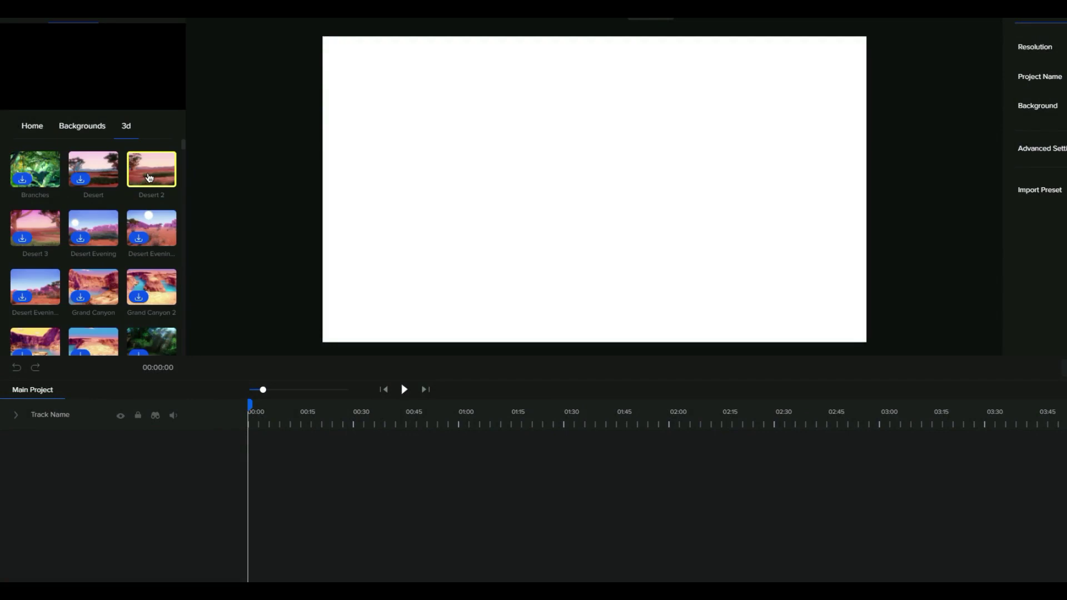
{"action": "left_click_drag", "start_coordinate": [429, 148], "coordinate": [301, 220]}
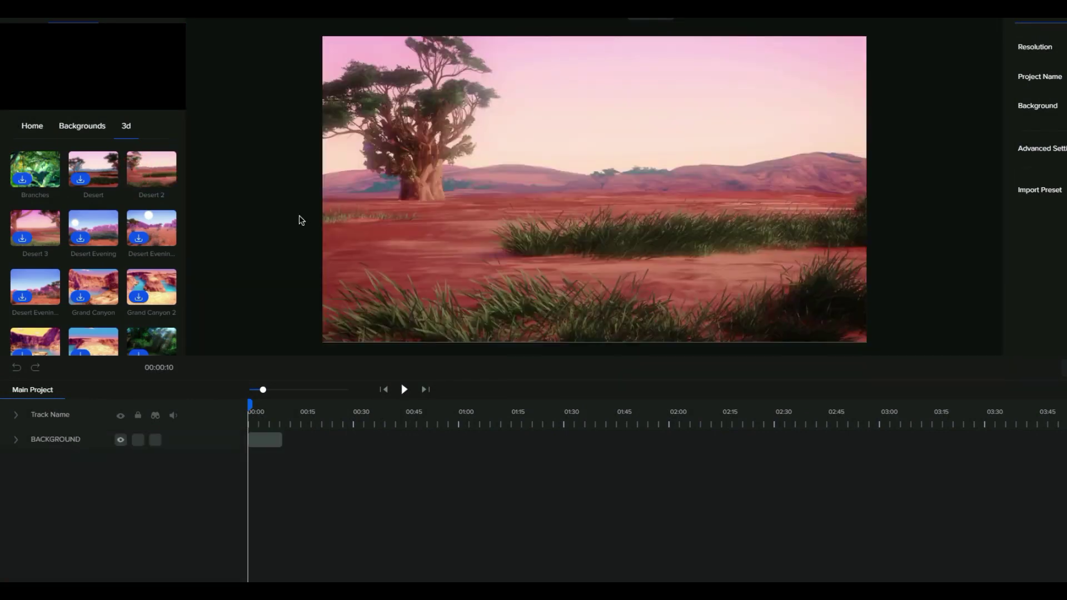
{"action": "left_click", "coordinate": [39, 126]}
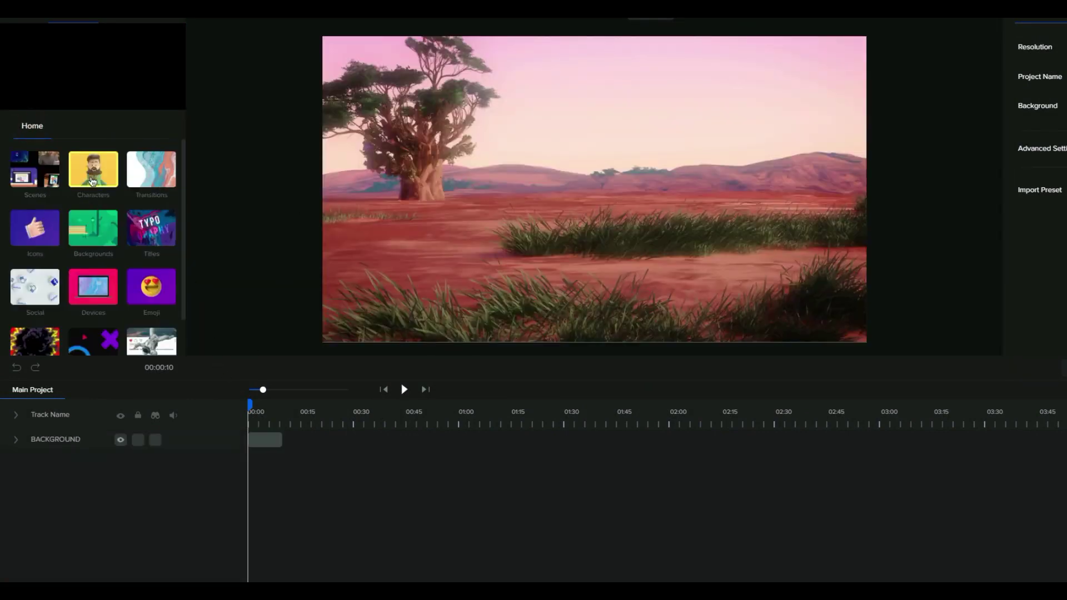
- Add the 3D Ostrich character and move it slightly left and down
{"action": "left_click", "coordinate": [91, 171]}
{"action": "left_click", "coordinate": [92, 171]}
{"action": "left_click_drag", "start_coordinate": [184, 152], "coordinate": [398, 201]}
{"action": "left_click_drag", "start_coordinate": [572, 187], "coordinate": [480, 209]}
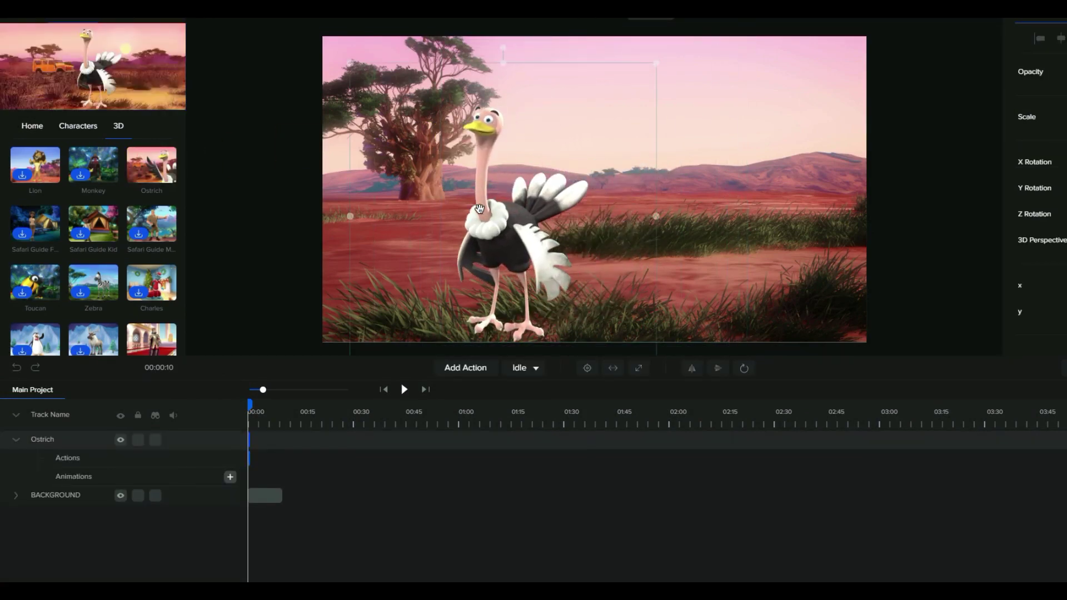
- Give the ostrich the Funny Dance action, preview it, and drop the King character in
{"action": "left_click", "coordinate": [479, 371]}
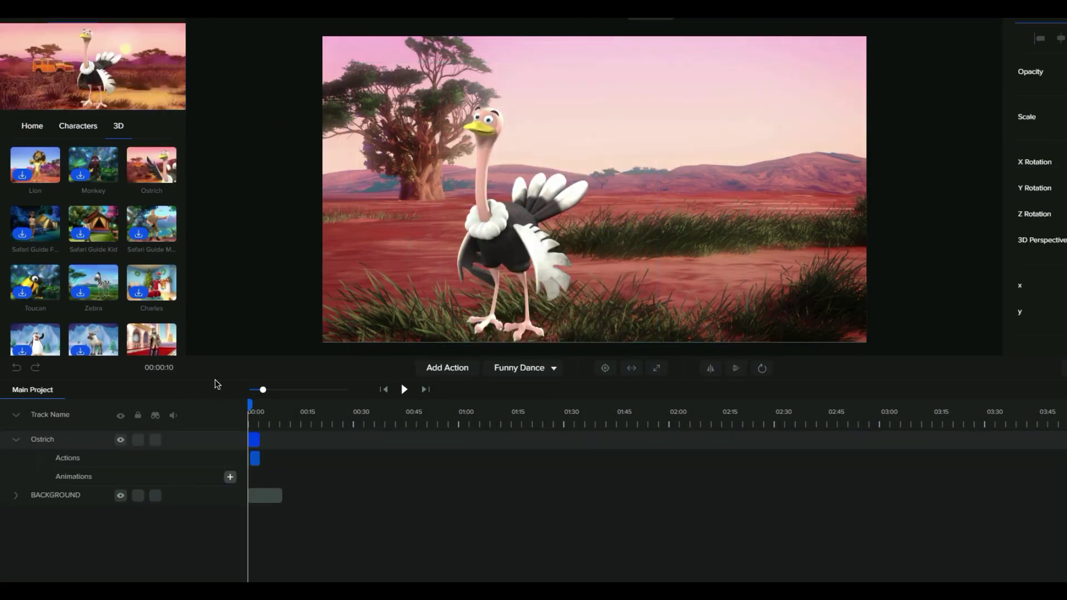
{"action": "key", "text": "space"}
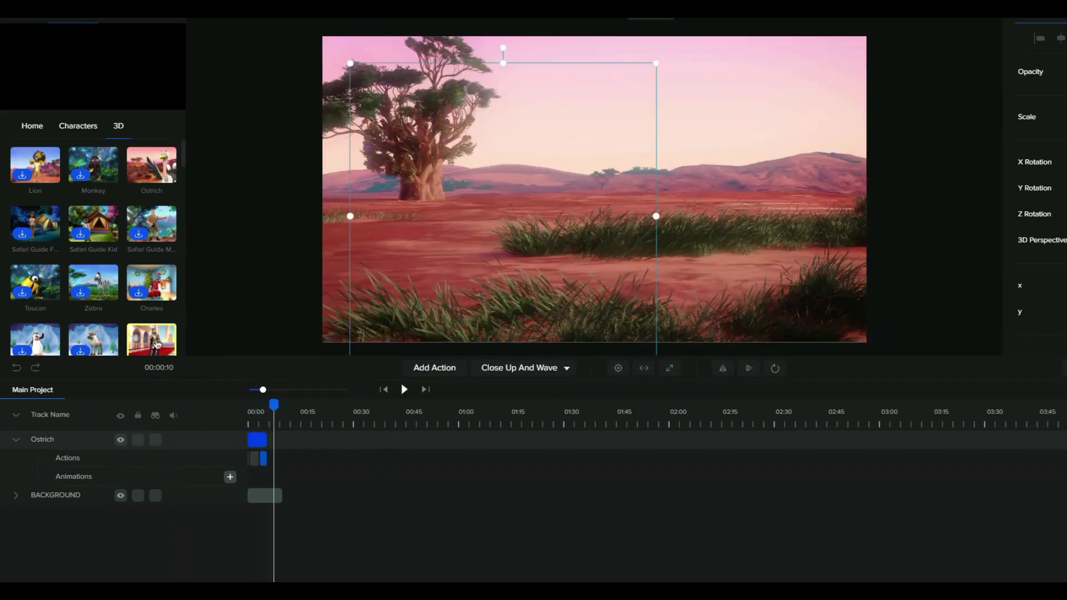
{"action": "left_click_drag", "start_coordinate": [151, 339], "coordinate": [358, 276]}
{"action": "left_click_drag", "start_coordinate": [586, 213], "coordinate": [587, 214]}
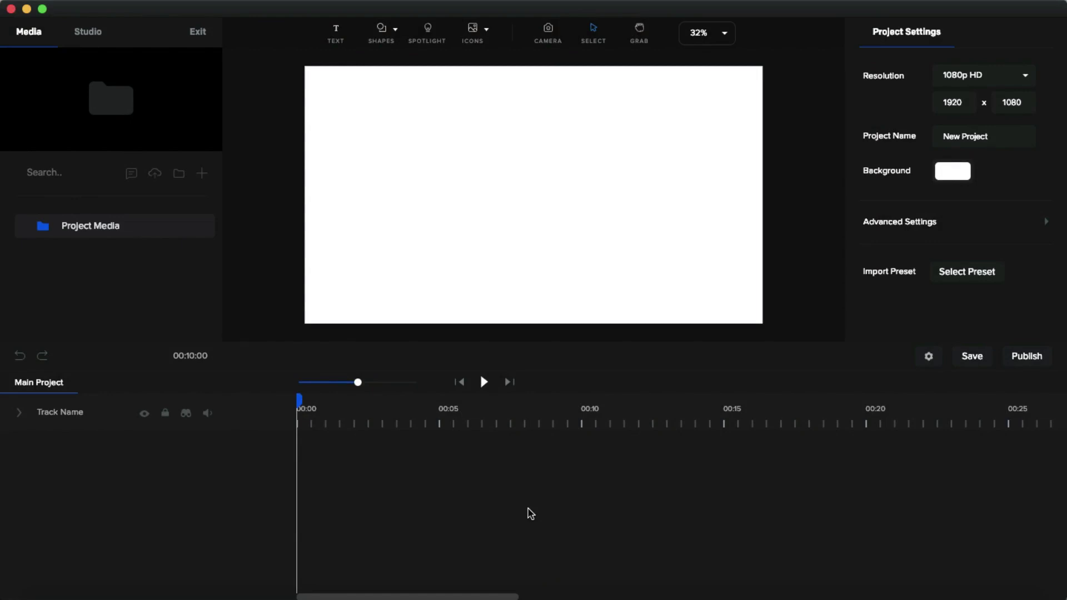
- Import the '3d video audio_01' audio file into Project Media
{"action": "left_click", "coordinate": [202, 174]}
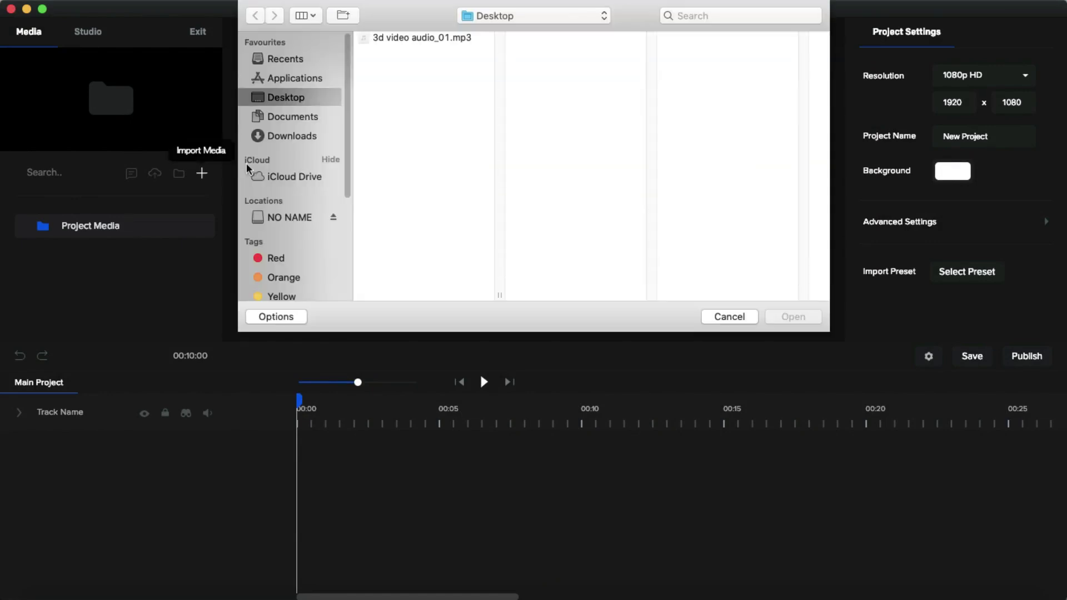
{"action": "left_click", "coordinate": [417, 39]}
{"action": "left_click", "coordinate": [793, 314]}
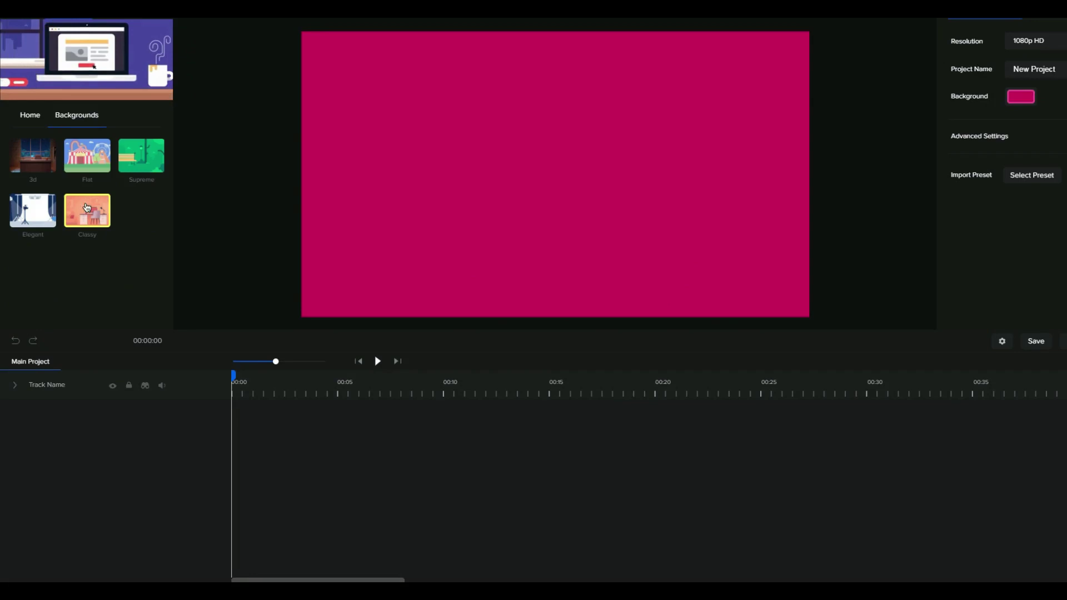
- Set the 3D Classroom scene as the background
{"action": "left_click", "coordinate": [36, 167]}
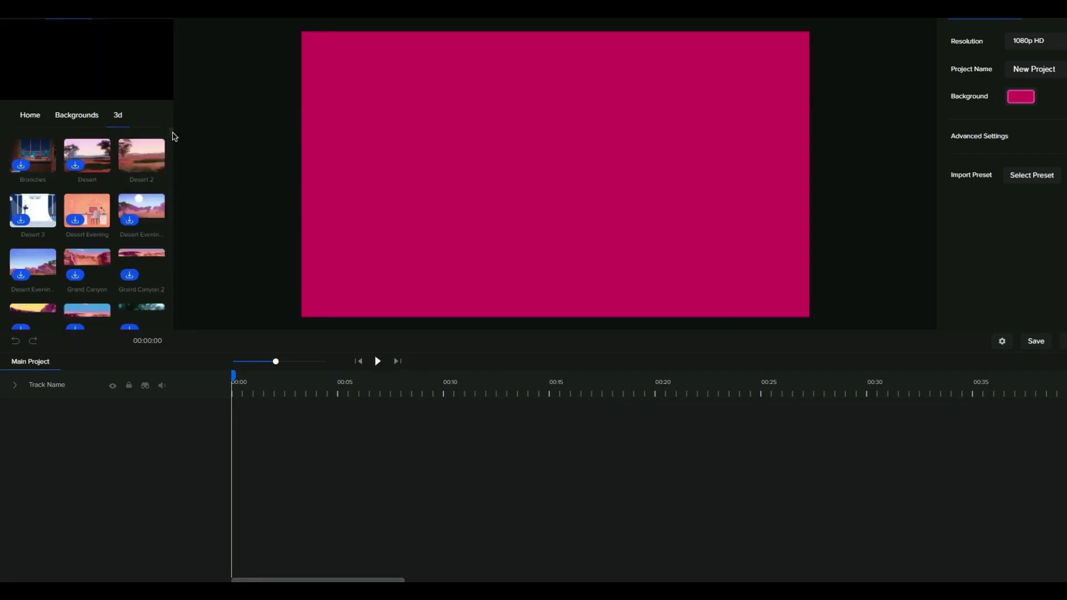
{"action": "left_click_drag", "start_coordinate": [172, 134], "coordinate": [170, 331]}
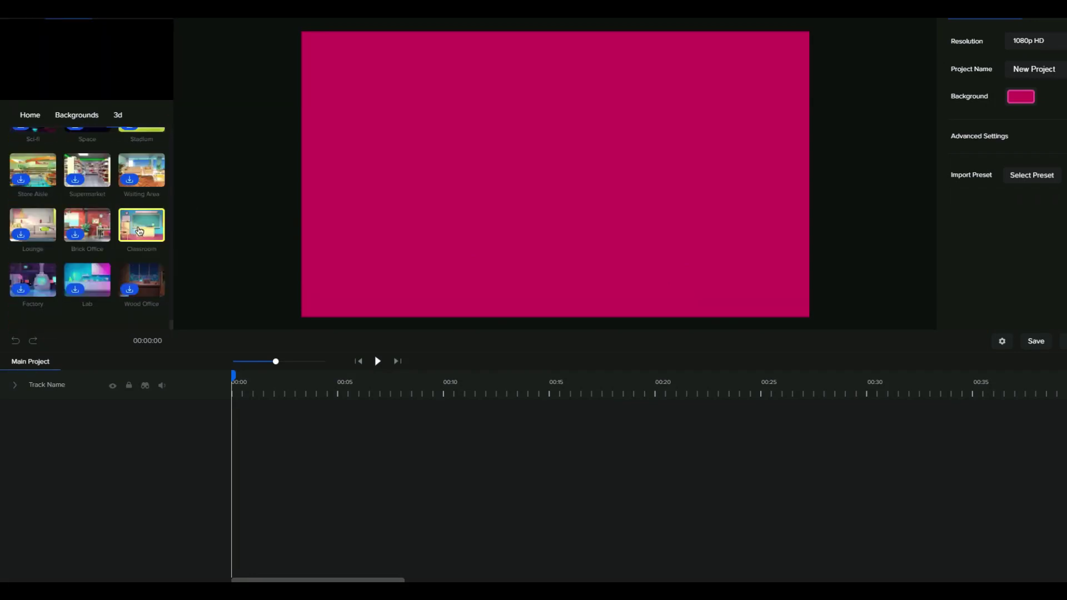
{"action": "left_click_drag", "start_coordinate": [141, 224], "coordinate": [417, 166]}
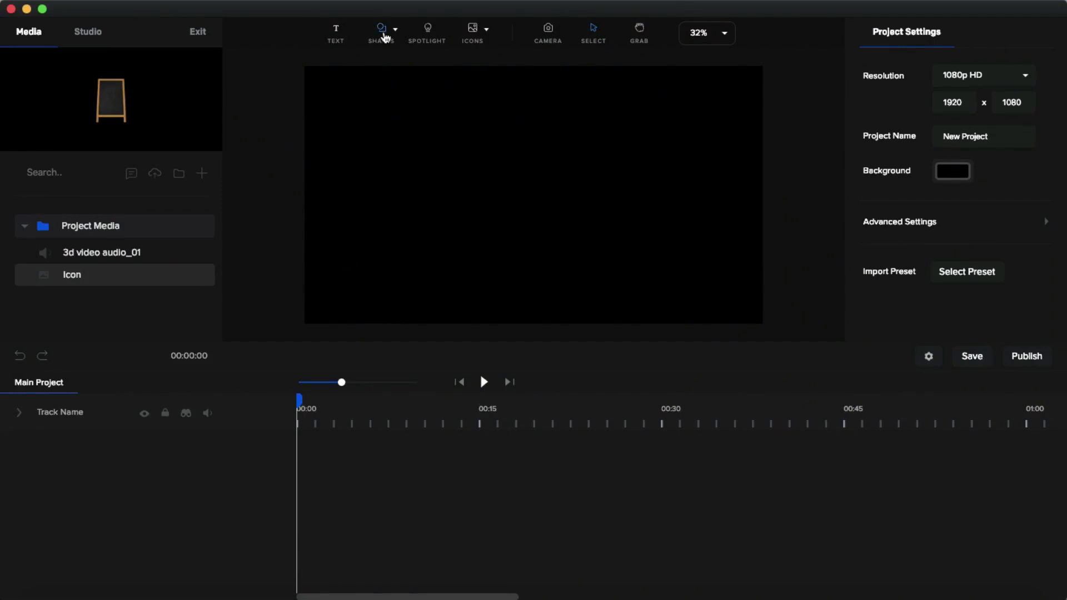
- Add a rectangle covering the whole canvas and fill it orange #FDB03E
{"action": "left_click", "coordinate": [385, 37]}
{"action": "left_click", "coordinate": [316, 118]}
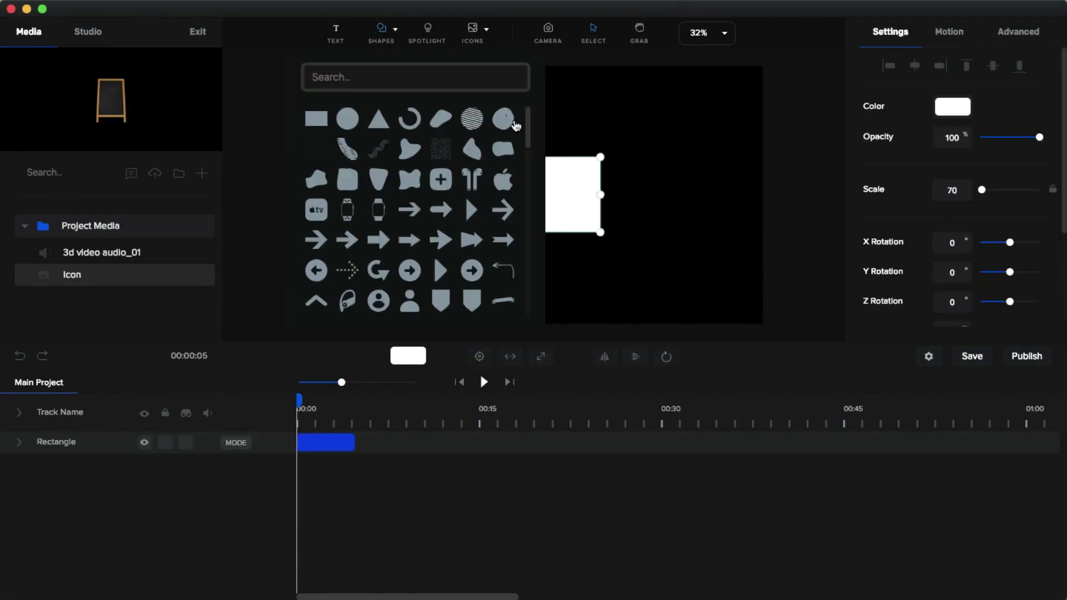
{"action": "left_click", "coordinate": [562, 193]}
{"action": "left_click_drag", "start_coordinate": [498, 186], "coordinate": [392, 93]}
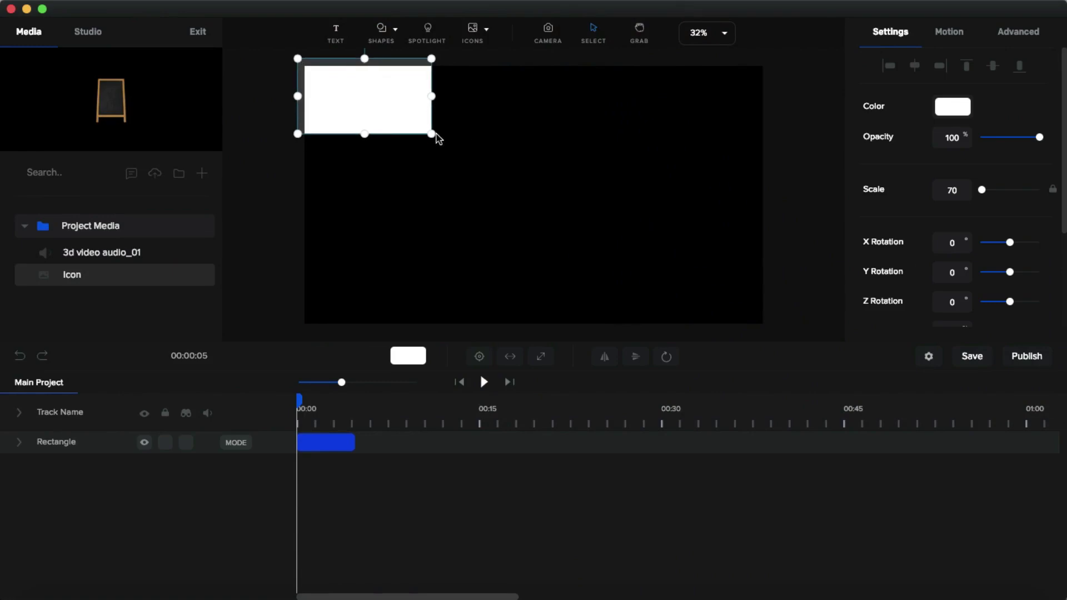
{"action": "left_click_drag", "start_coordinate": [434, 135], "coordinate": [662, 316]}
{"action": "left_click", "coordinate": [951, 108]}
{"action": "left_click", "coordinate": [934, 98]}
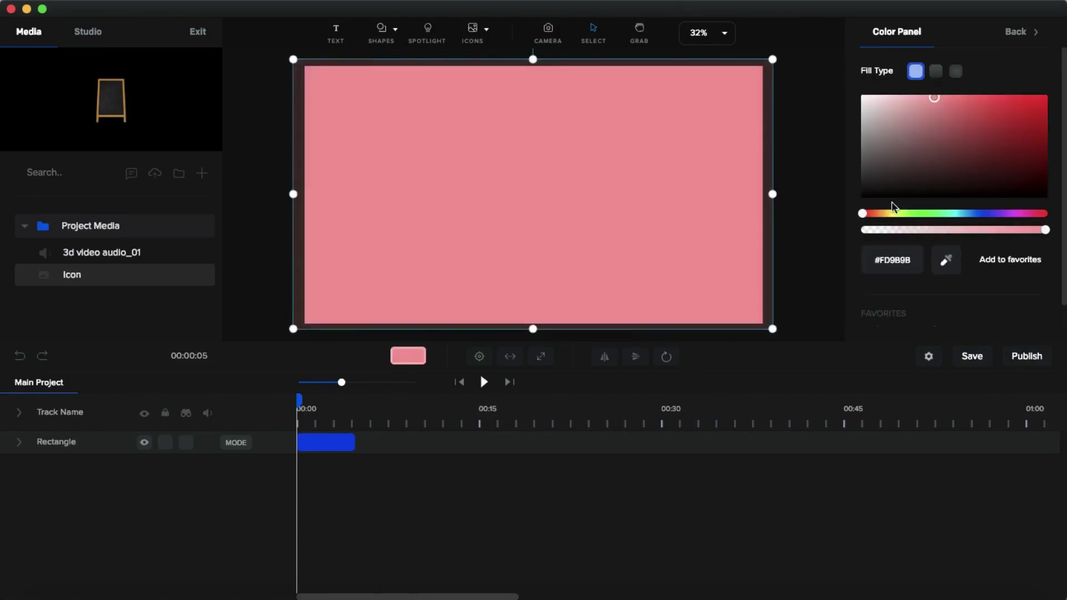
{"action": "left_click", "coordinate": [881, 215]}
{"action": "left_click", "coordinate": [889, 214]}
{"action": "left_click", "coordinate": [880, 214]}
{"action": "left_click", "coordinate": [944, 102]}
{"action": "left_click_drag", "start_coordinate": [945, 106], "coordinate": [1004, 102]}
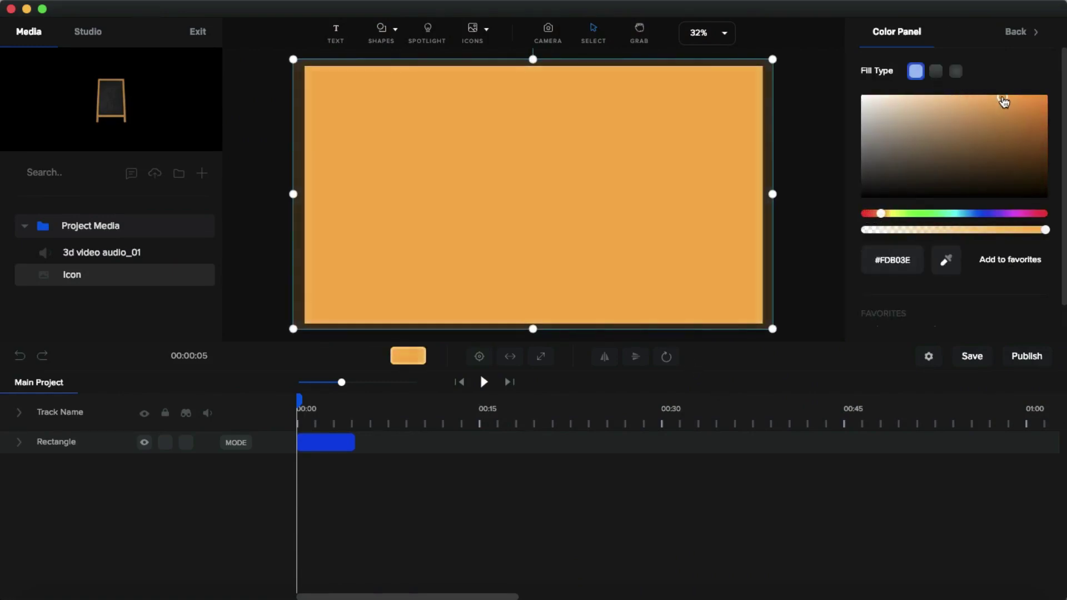
- Add a second rectangle stretched along the bottom as a brown #562100 floor
{"action": "left_click", "coordinate": [396, 28]}
{"action": "left_click", "coordinate": [312, 114]}
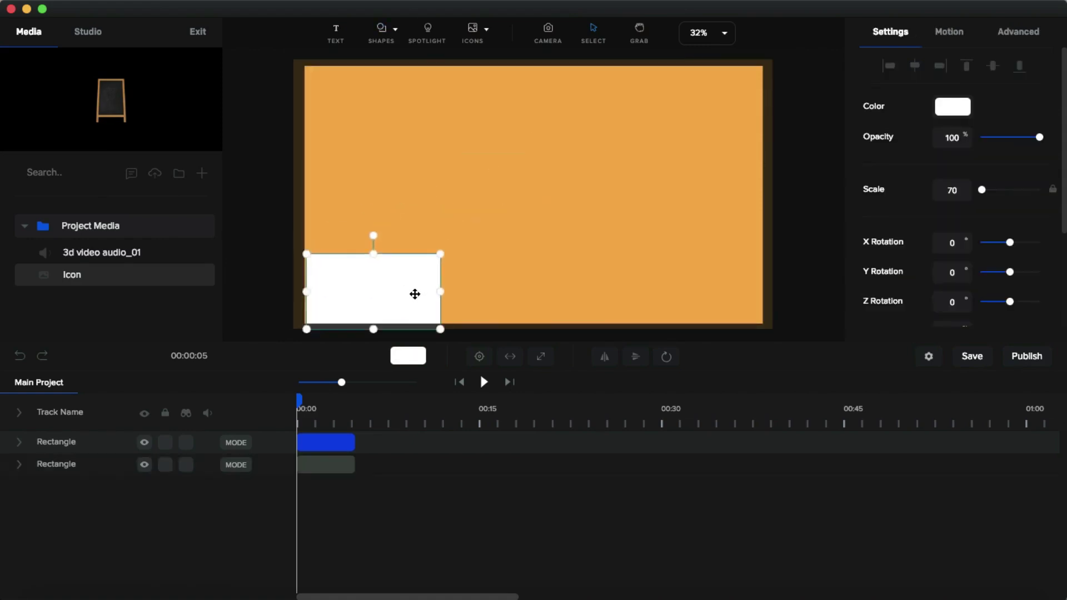
{"action": "left_click_drag", "start_coordinate": [415, 293], "coordinate": [398, 309]}
{"action": "left_click_drag", "start_coordinate": [427, 304], "coordinate": [781, 315]}
{"action": "left_click_drag", "start_coordinate": [667, 290], "coordinate": [663, 295]}
{"action": "left_click", "coordinate": [953, 106]}
{"action": "left_click_drag", "start_coordinate": [1035, 159], "coordinate": [1048, 165]}
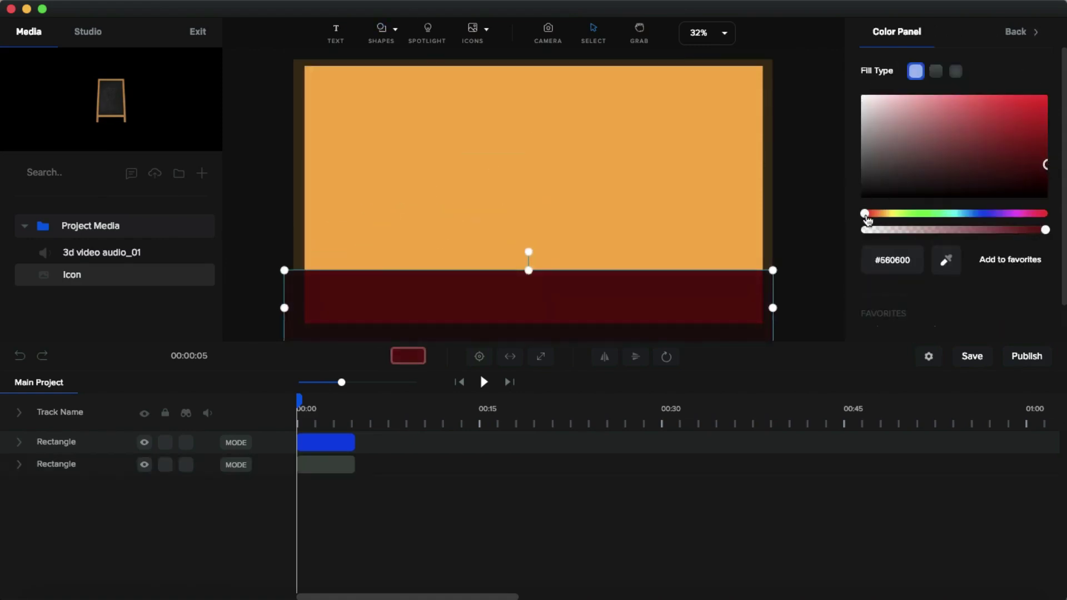
{"action": "left_click_drag", "start_coordinate": [865, 216], "coordinate": [879, 217]}
{"action": "left_click", "coordinate": [1017, 31]}
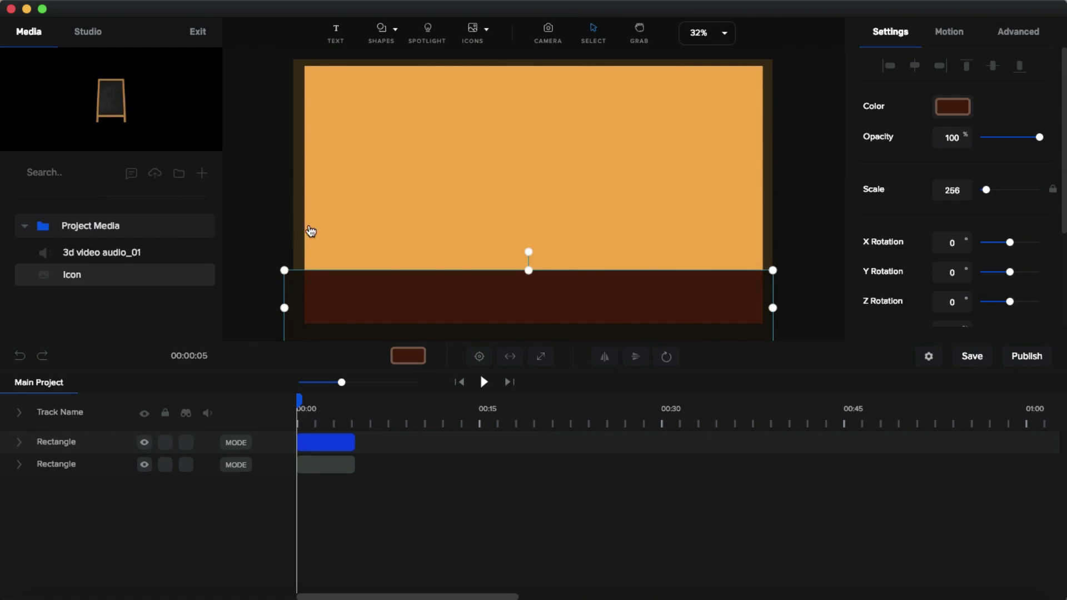
{"action": "left_click", "coordinate": [262, 225]}
{"action": "left_click", "coordinate": [489, 43]}
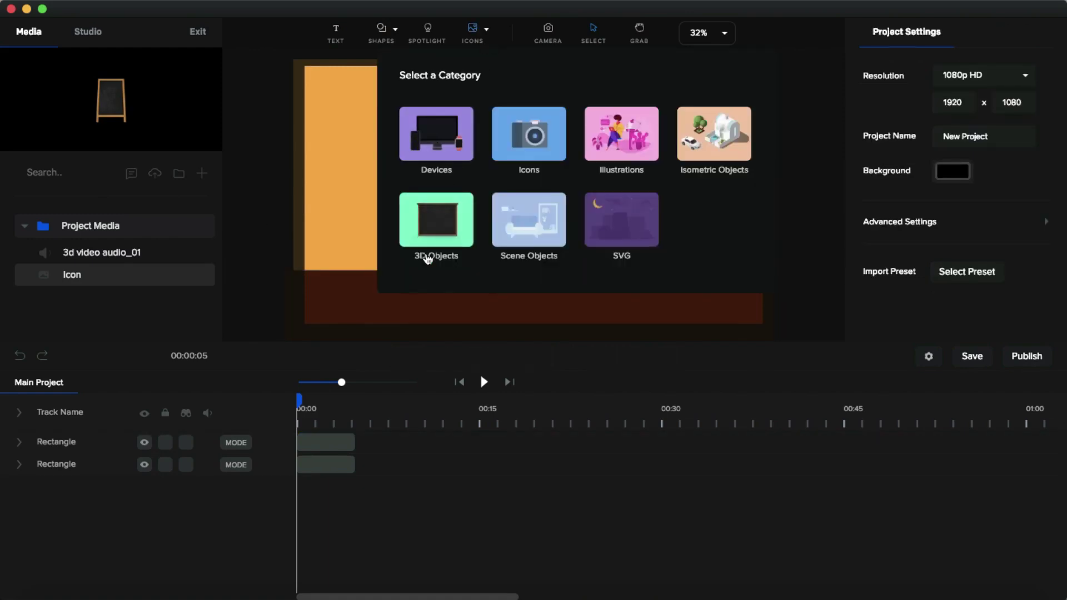
- Add the 3D chalkboard model, move it to the left and scale it down
{"action": "left_click", "coordinate": [441, 236]}
{"action": "scroll", "coordinate": [529, 238], "scroll_direction": "down", "scroll_amount": 10}
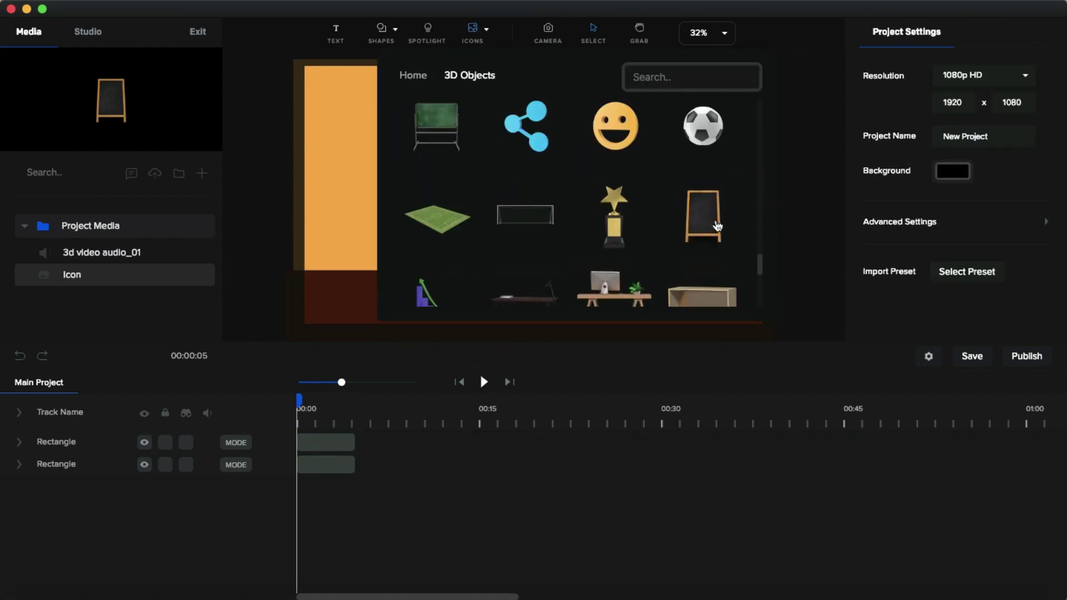
{"action": "left_click", "coordinate": [711, 221]}
{"action": "left_click_drag", "start_coordinate": [501, 172], "coordinate": [371, 177]}
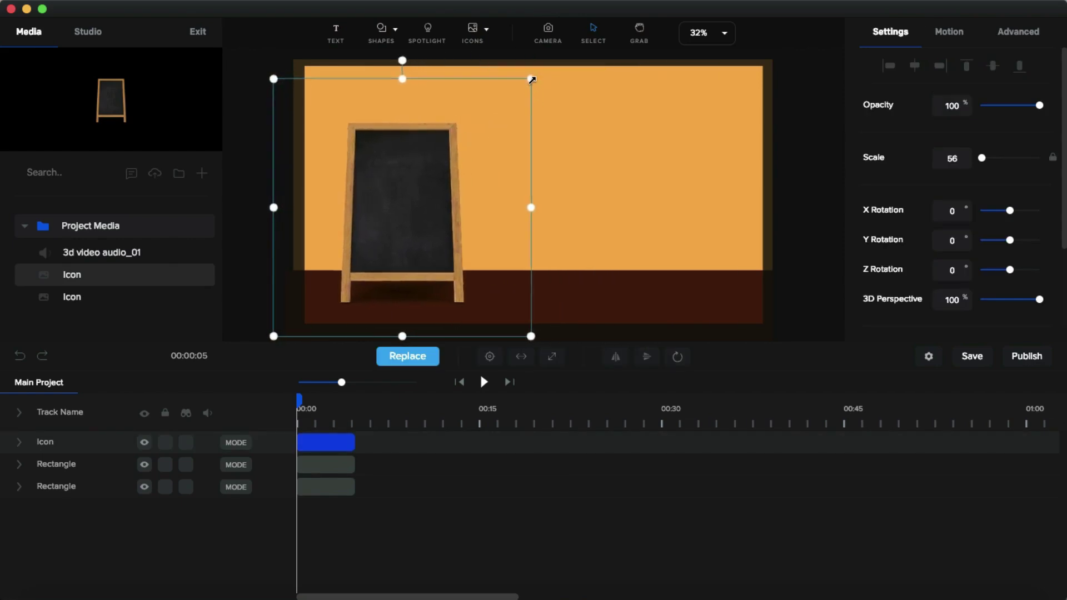
{"action": "left_click_drag", "start_coordinate": [531, 79], "coordinate": [467, 138]}
{"action": "left_click", "coordinate": [248, 266]}
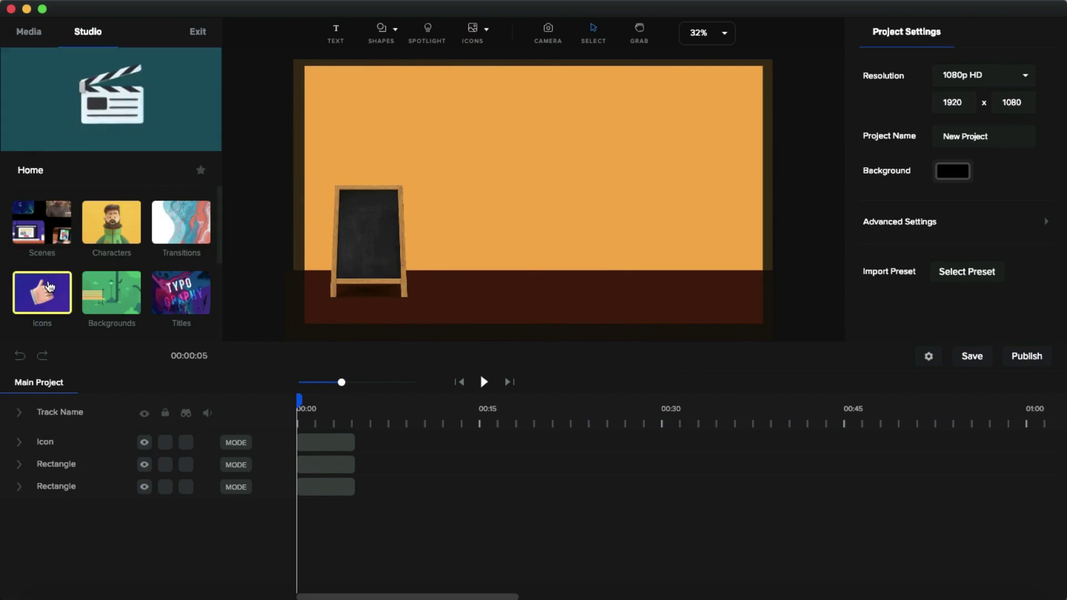
- Place the 3D Clock icon above the chalkboard, scaled to 72%
{"action": "left_click", "coordinate": [49, 287]}
{"action": "left_click", "coordinate": [92, 232]}
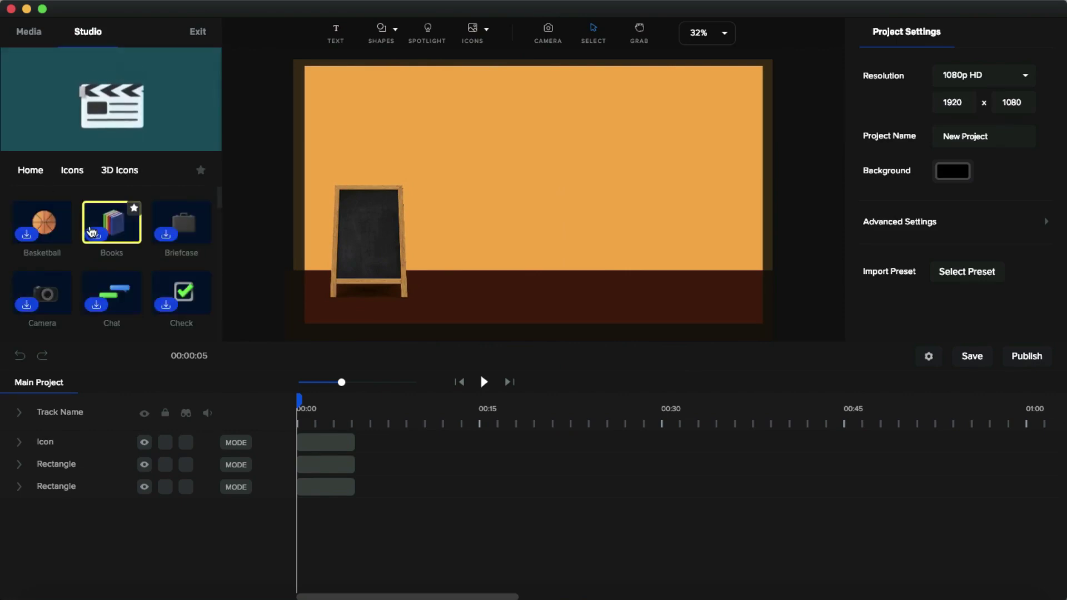
{"action": "scroll", "coordinate": [92, 231], "scroll_direction": "down", "scroll_amount": 3}
{"action": "left_click_drag", "start_coordinate": [106, 227], "coordinate": [377, 143]}
{"action": "left_click_drag", "start_coordinate": [584, 145], "coordinate": [556, 173]}
{"action": "left_click_drag", "start_coordinate": [521, 189], "coordinate": [377, 97]}
{"action": "key", "text": "Escape"}
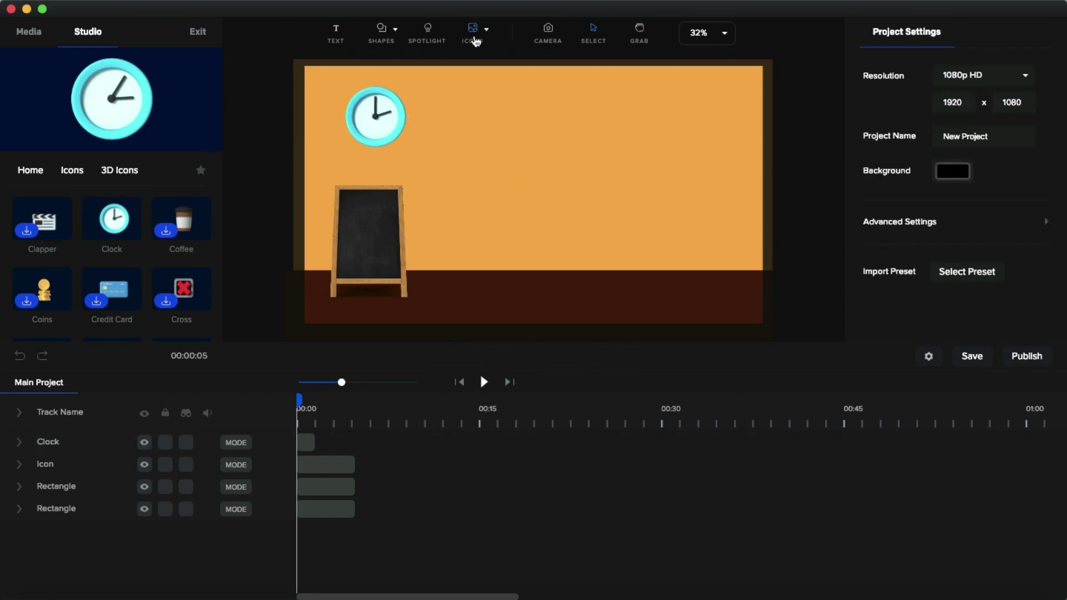
{"action": "left_click", "coordinate": [476, 40]}
- Add a small rectangle on the wall's right side and colour it light blue #75DAFF
{"action": "left_click", "coordinate": [321, 124]}
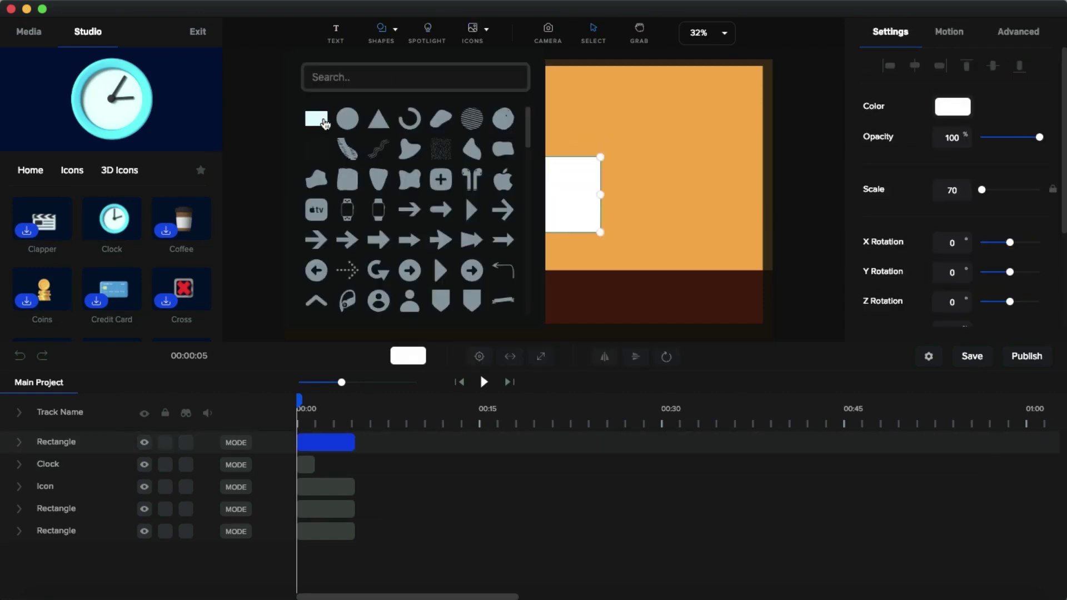
{"action": "left_click_drag", "start_coordinate": [601, 195], "coordinate": [552, 197]}
{"action": "left_click_drag", "start_coordinate": [552, 157], "coordinate": [544, 167]}
{"action": "left_click_drag", "start_coordinate": [517, 193], "coordinate": [598, 140]}
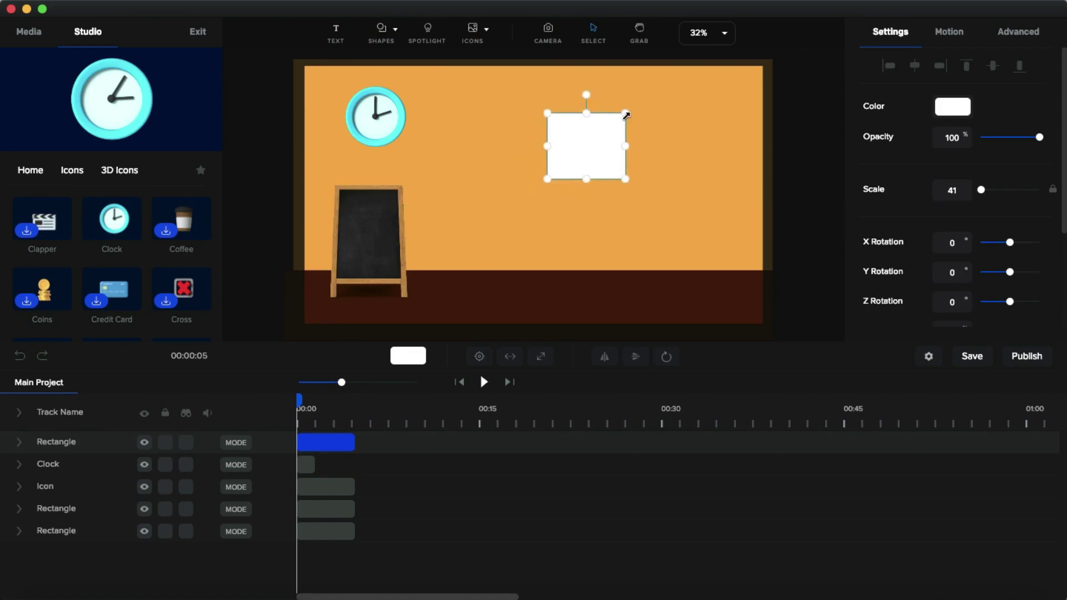
{"action": "left_click", "coordinate": [953, 107]}
{"action": "left_click", "coordinate": [932, 98]}
{"action": "left_click_drag", "start_coordinate": [986, 214], "coordinate": [946, 213]}
{"action": "left_click", "coordinate": [958, 101]}
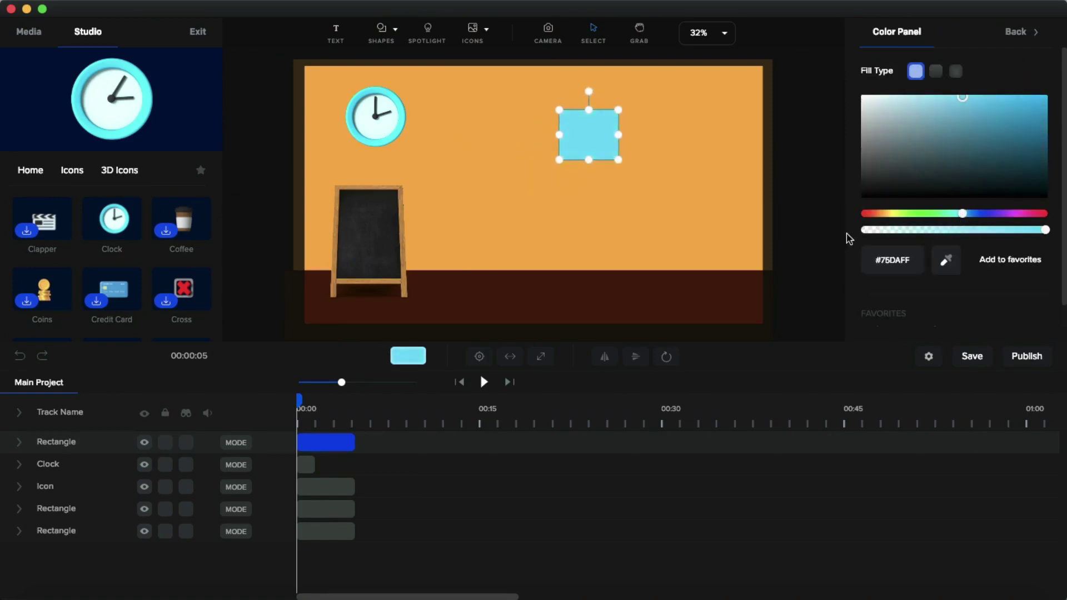
{"action": "left_click", "coordinate": [331, 437]}
- Copy the pane into a 2×2 grid and resize the four panes together as one window
{"action": "key", "text": "super+c"}
{"action": "key", "text": "super+v"}
{"action": "key", "text": "super+v"}
{"action": "key", "text": "super+v"}
{"action": "left_click_drag", "start_coordinate": [590, 121], "coordinate": [660, 128]}
{"action": "left_click_drag", "start_coordinate": [601, 134], "coordinate": [630, 170]}
{"action": "left_click", "coordinate": [537, 100]}
{"action": "left_click", "coordinate": [578, 124]}
{"action": "left_click", "coordinate": [639, 152], "text": "shift"}
{"action": "left_click", "coordinate": [603, 189], "text": "shift"}
{"action": "left_click", "coordinate": [641, 196], "text": "shift"}
{"action": "left_click_drag", "start_coordinate": [608, 150], "coordinate": [643, 141]}
{"action": "left_click_drag", "start_coordinate": [665, 130], "coordinate": [676, 131]}
{"action": "left_click_drag", "start_coordinate": [634, 161], "coordinate": [635, 199]}
{"action": "left_click", "coordinate": [753, 180]}
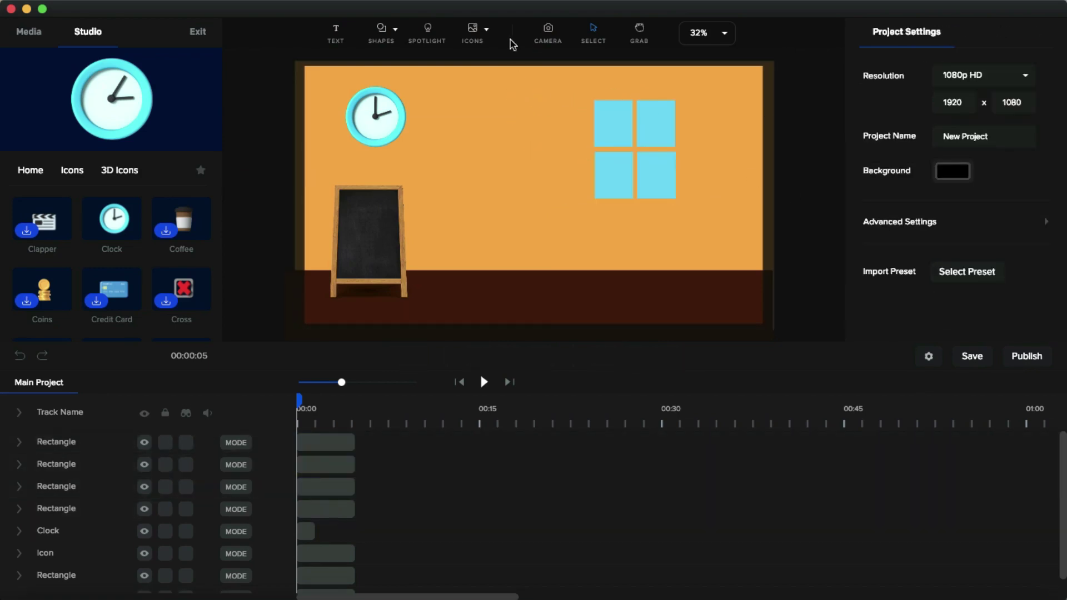
- Search SVG graphics for 'clouds' and place small cloud copies inside the window panes
{"action": "left_click", "coordinate": [487, 34]}
{"action": "left_click", "coordinate": [640, 237]}
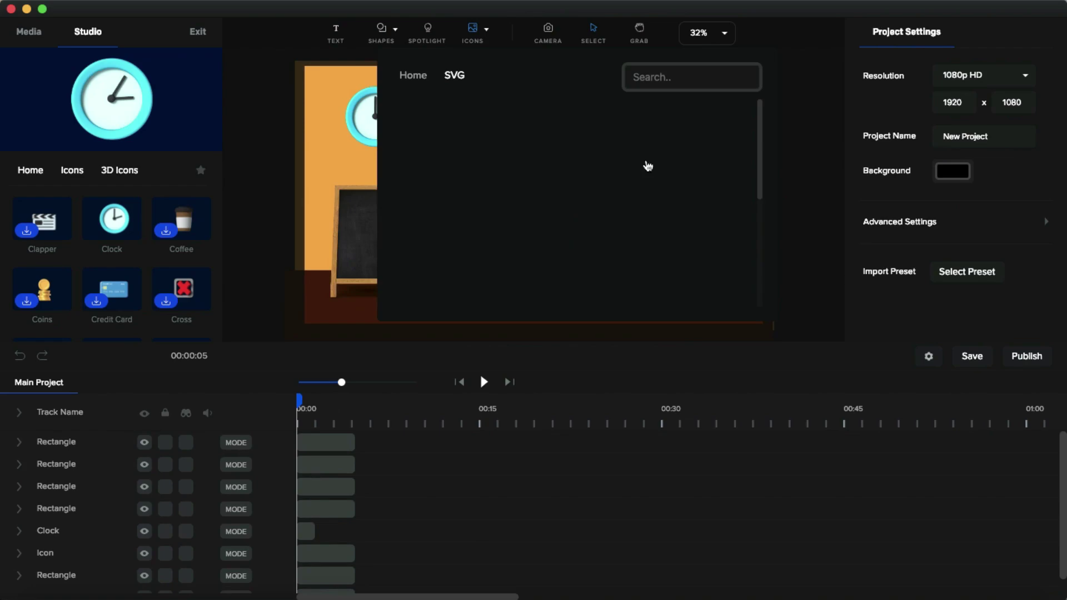
{"action": "left_click", "coordinate": [662, 76]}
{"action": "type", "text": "clouds"}
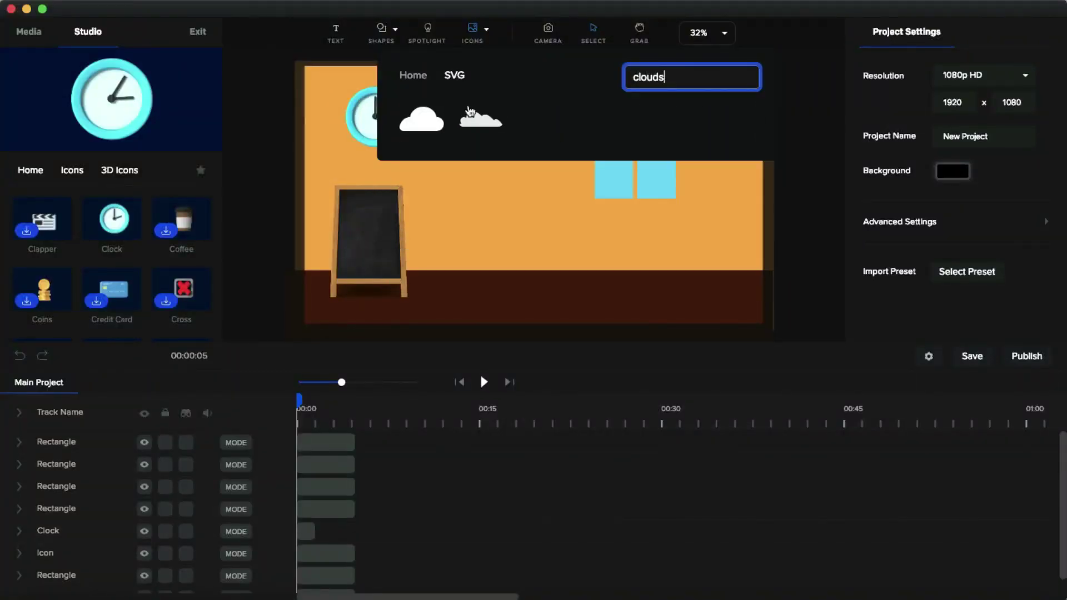
{"action": "left_click", "coordinate": [421, 114]}
{"action": "left_click_drag", "start_coordinate": [648, 132], "coordinate": [617, 127]}
{"action": "left_click_drag", "start_coordinate": [639, 114], "coordinate": [620, 124]}
{"action": "left_click_drag", "start_coordinate": [610, 131], "coordinate": [665, 122]}
{"action": "key", "text": "super+c"}
{"action": "key", "text": "super+v"}
{"action": "key", "text": "super+v"}
{"action": "left_click", "coordinate": [536, 143]}
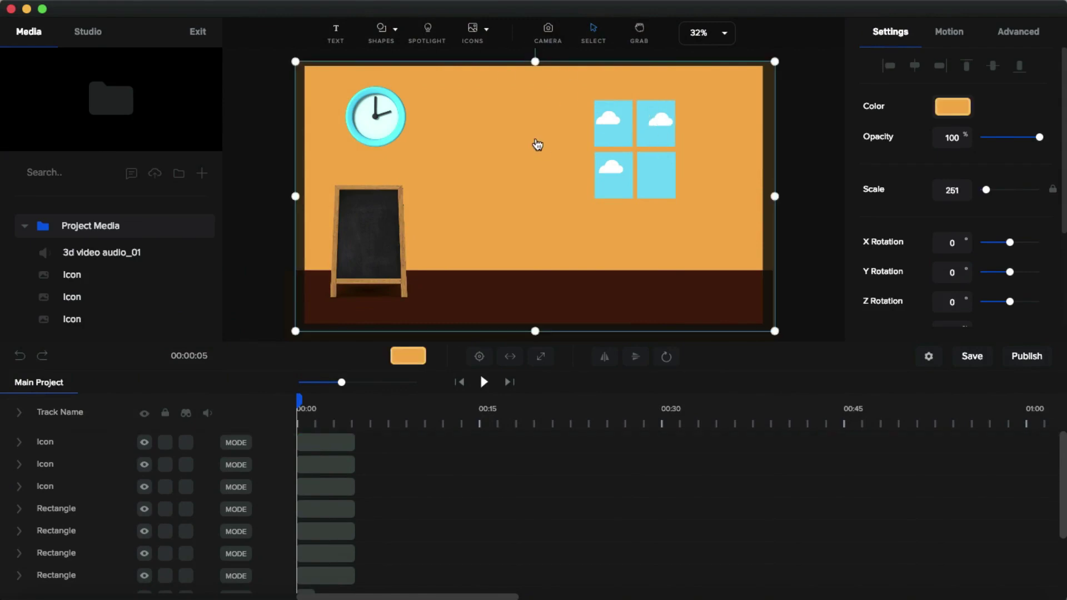
- Search the icons for 'sun' and add a shrunken sun-with-clouds icon
{"action": "left_click", "coordinate": [473, 41]}
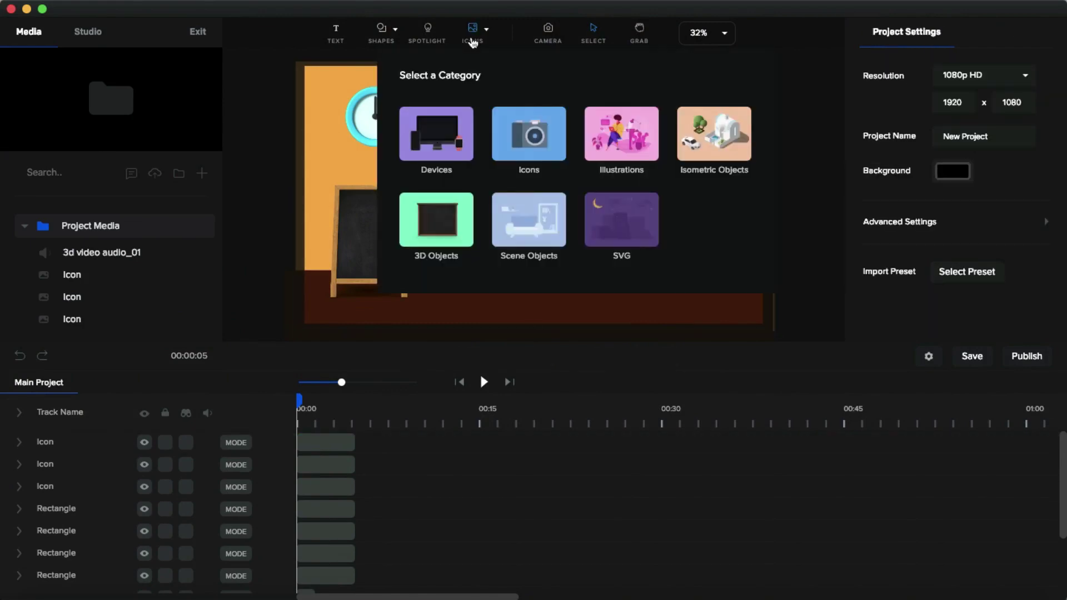
{"action": "left_click", "coordinate": [512, 134]}
{"action": "left_click", "coordinate": [523, 134]}
{"action": "left_click", "coordinate": [691, 75]}
{"action": "type", "text": "sun"}
{"action": "left_click", "coordinate": [541, 186]}
{"action": "left_click_drag", "start_coordinate": [620, 109], "coordinate": [483, 258]}
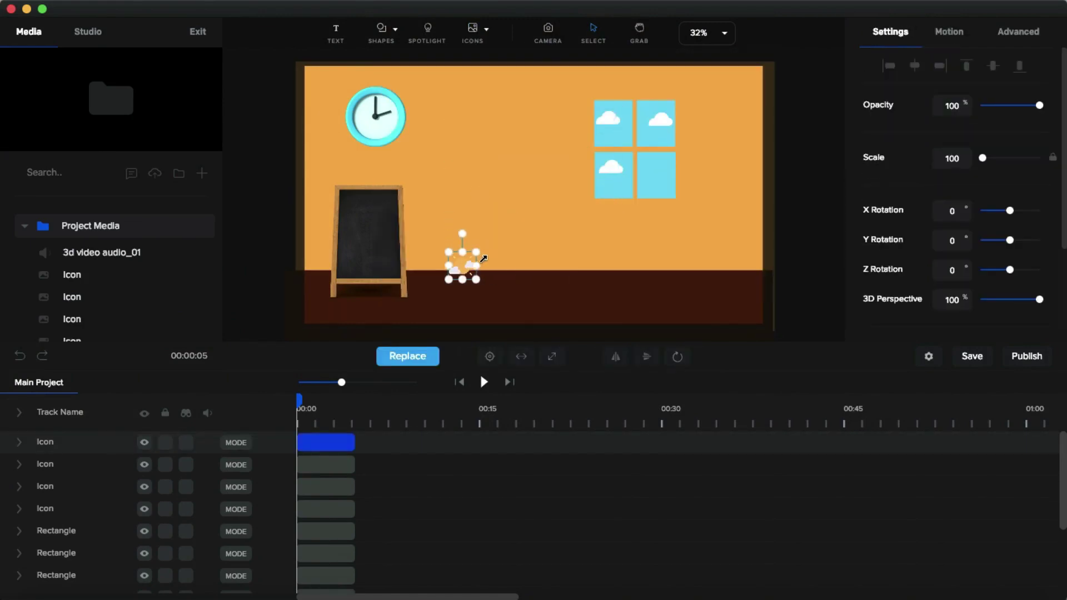
{"action": "left_click", "coordinate": [95, 35]}
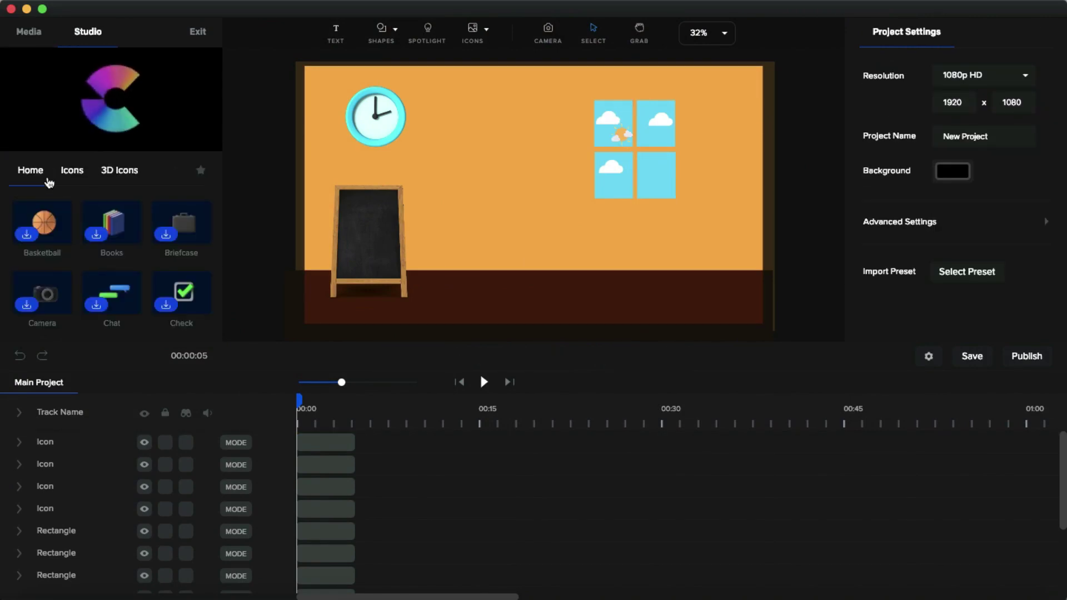
- Add the Supreme 'Santas House' background scene to the project
{"action": "left_click", "coordinate": [49, 180]}
{"action": "scroll", "coordinate": [167, 245], "scroll_direction": "down", "scroll_amount": 2}
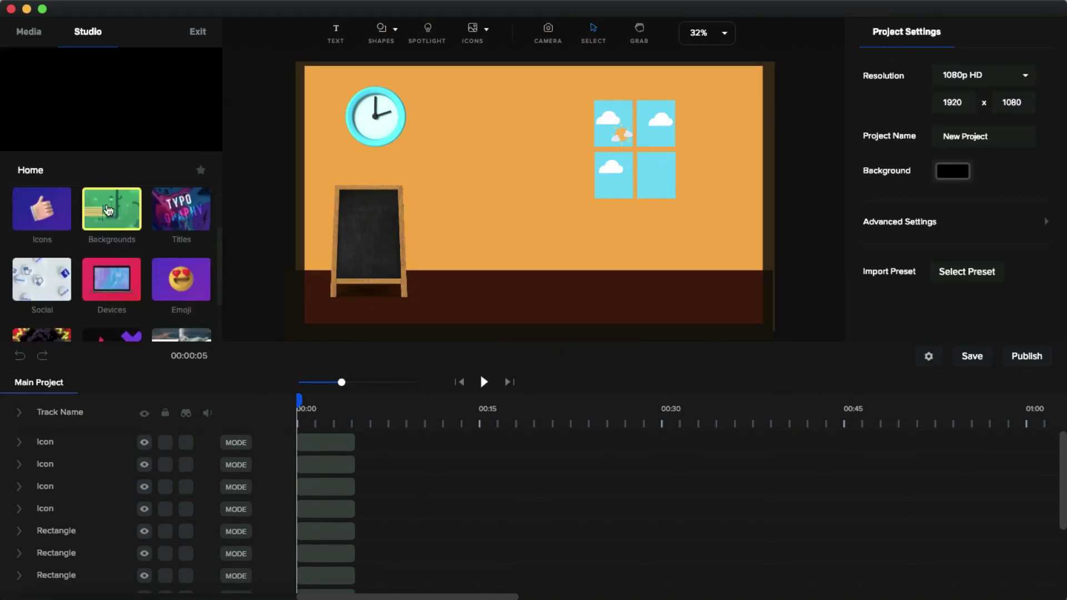
{"action": "left_click", "coordinate": [110, 211]}
{"action": "left_click", "coordinate": [179, 211]}
{"action": "scroll", "coordinate": [133, 251], "scroll_direction": "down", "scroll_amount": 10}
{"action": "left_click", "coordinate": [127, 266]}
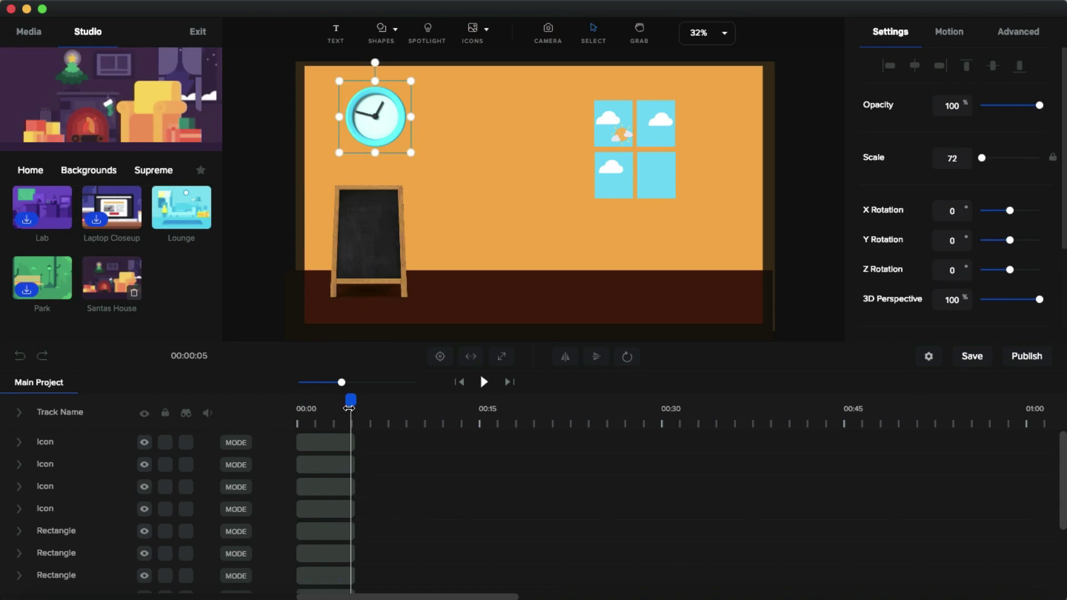
{"action": "left_click_drag", "start_coordinate": [349, 408], "coordinate": [358, 409]}
{"action": "left_click_drag", "start_coordinate": [111, 278], "coordinate": [442, 186]}
- Inspect the scene's BACKGROUND > WINDOW layers and ungroup the scene into separate clips
{"action": "left_click_drag", "start_coordinate": [359, 401], "coordinate": [411, 409]}
{"action": "double_click", "coordinate": [403, 440]}
{"action": "double_click", "coordinate": [402, 464]}
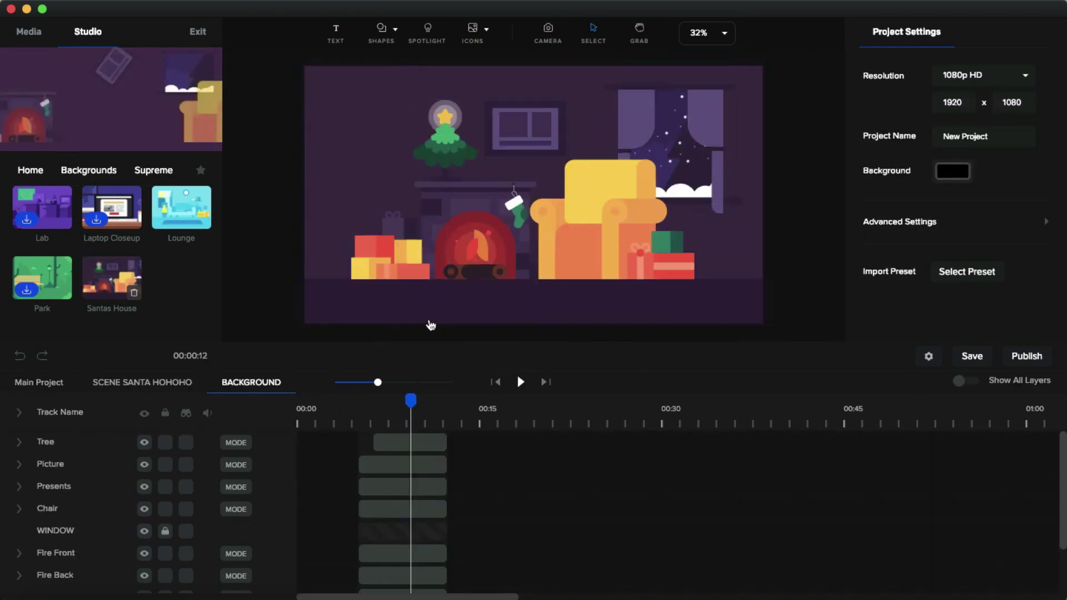
{"action": "scroll", "coordinate": [72, 579], "scroll_direction": "down", "scroll_amount": 3}
{"action": "double_click", "coordinate": [405, 443]}
{"action": "left_click", "coordinate": [393, 444]}
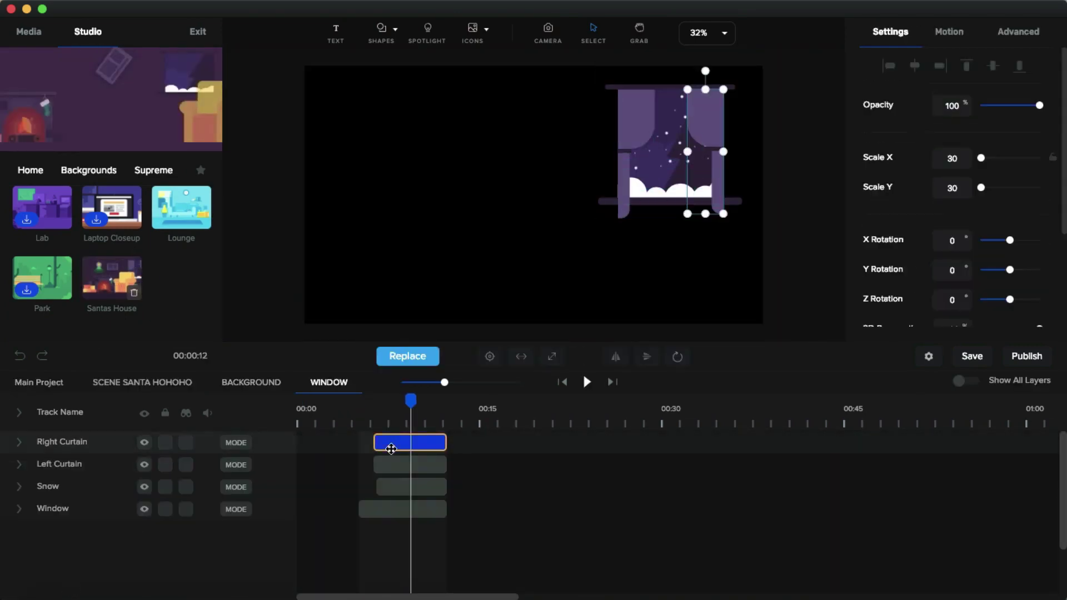
{"action": "left_click", "coordinate": [406, 486]}
{"action": "left_click", "coordinate": [33, 382]}
{"action": "right_click", "coordinate": [402, 442]}
{"action": "left_click", "coordinate": [460, 538]}
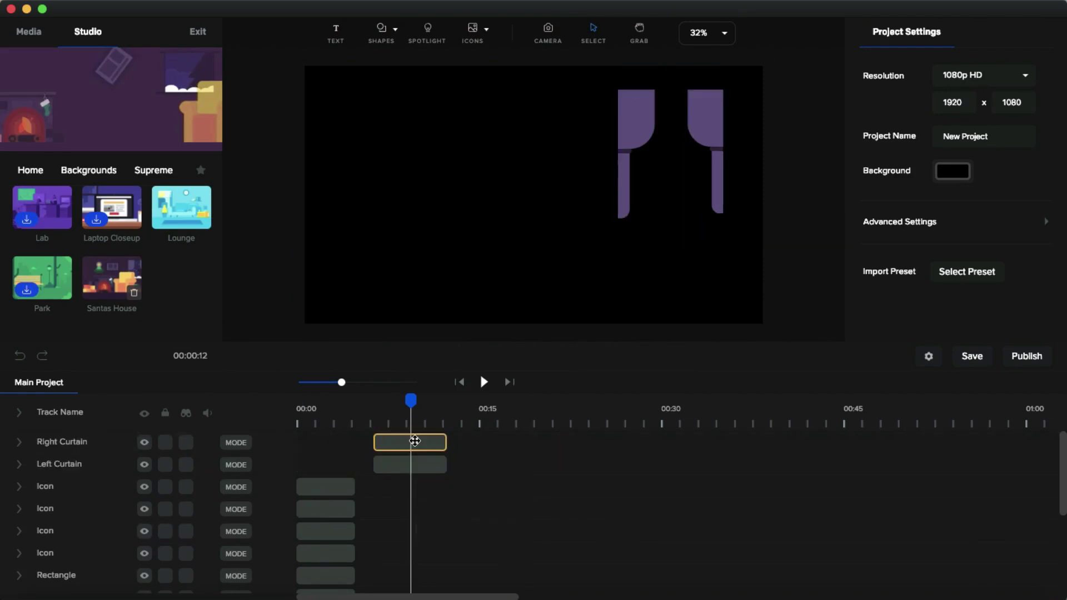
- Move the curtain clips to the timeline start and shorten them
{"action": "left_click", "coordinate": [422, 444]}
{"action": "left_click_drag", "start_coordinate": [422, 444], "coordinate": [344, 444]}
{"action": "left_click_drag", "start_coordinate": [421, 466], "coordinate": [344, 465]}
{"action": "left_click_drag", "start_coordinate": [411, 401], "coordinate": [323, 410]}
- Resize and position the left and right curtains on both sides of the window
{"action": "left_click", "coordinate": [636, 118]}
{"action": "left_click_drag", "start_coordinate": [654, 90], "coordinate": [602, 118]}
{"action": "left_click_drag", "start_coordinate": [603, 185], "coordinate": [603, 202]}
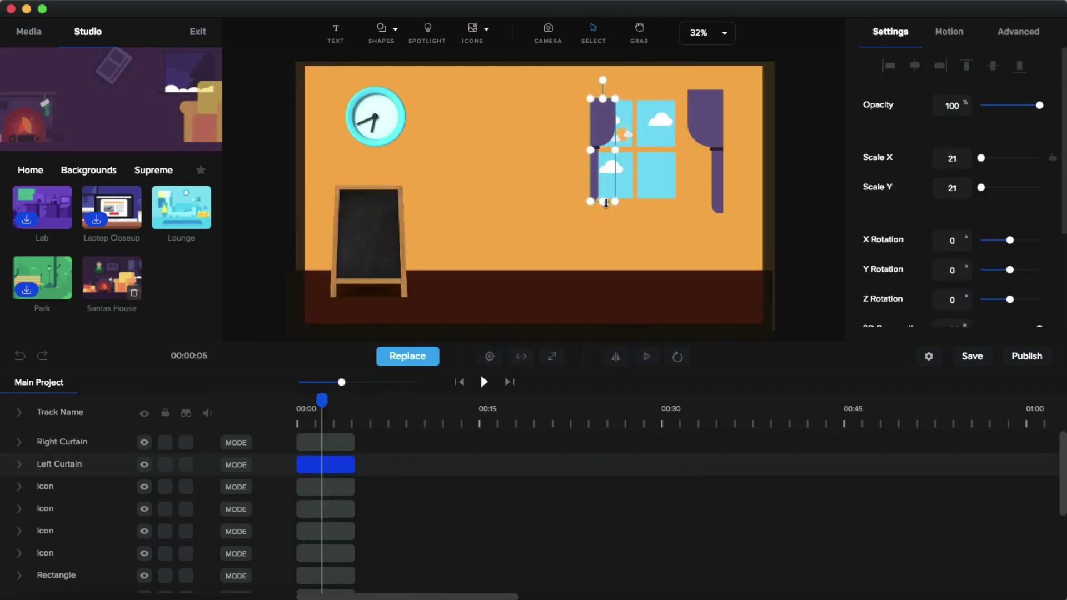
{"action": "left_click_drag", "start_coordinate": [711, 125], "coordinate": [603, 123]}
{"action": "left_click_drag", "start_coordinate": [647, 152], "coordinate": [645, 151]}
{"action": "left_click_drag", "start_coordinate": [321, 401], "coordinate": [329, 401]}
{"action": "scroll", "coordinate": [82, 498], "scroll_direction": "down", "scroll_amount": 5}
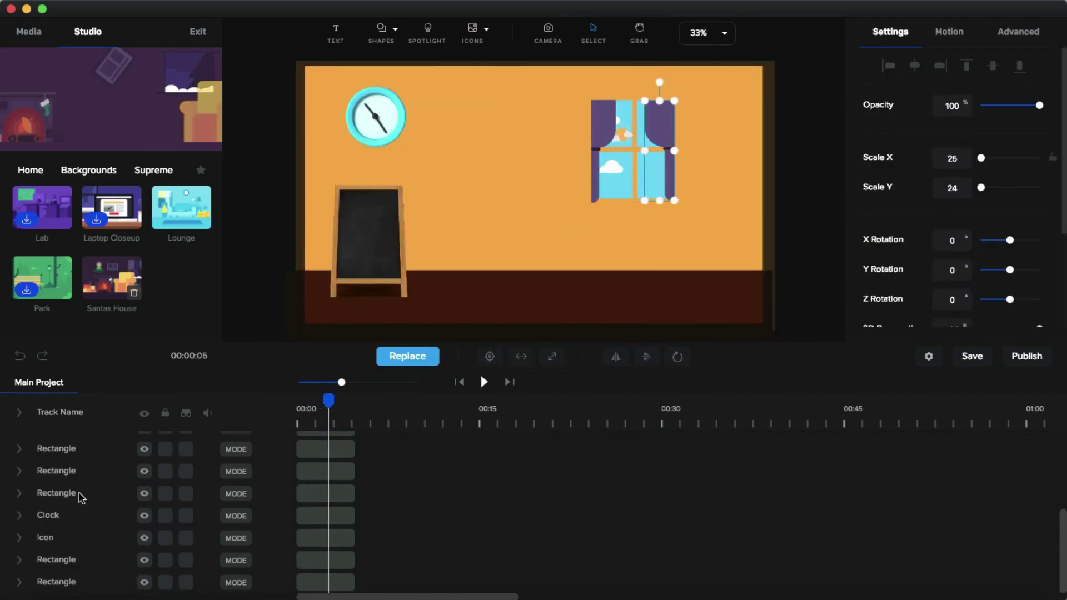
- Select all classroom layers and combine them into one timeline group named day
{"action": "key", "text": "super+a"}
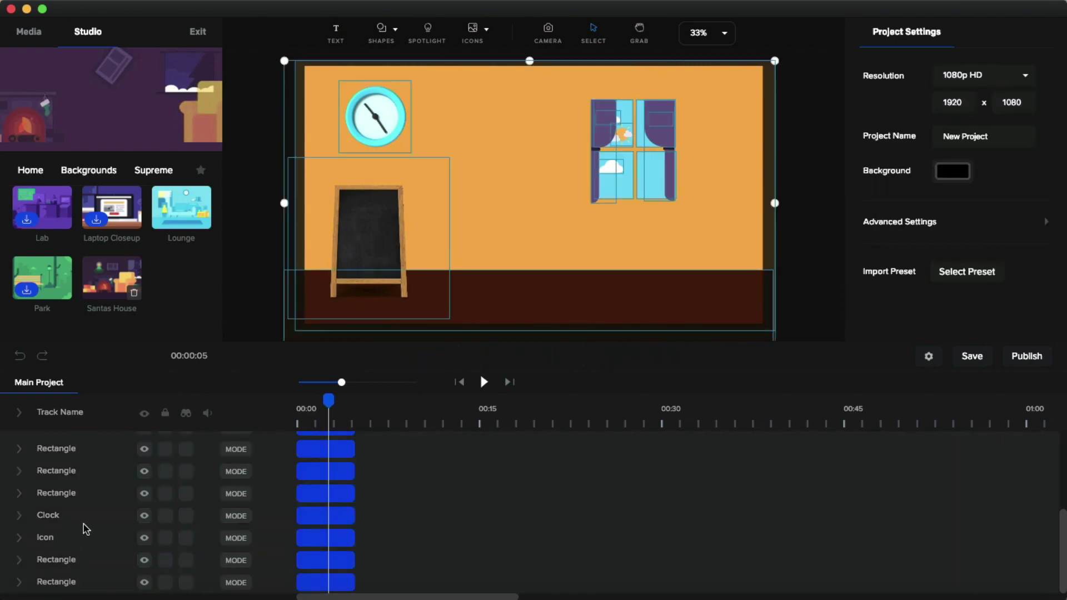
{"action": "right_click", "coordinate": [332, 498]}
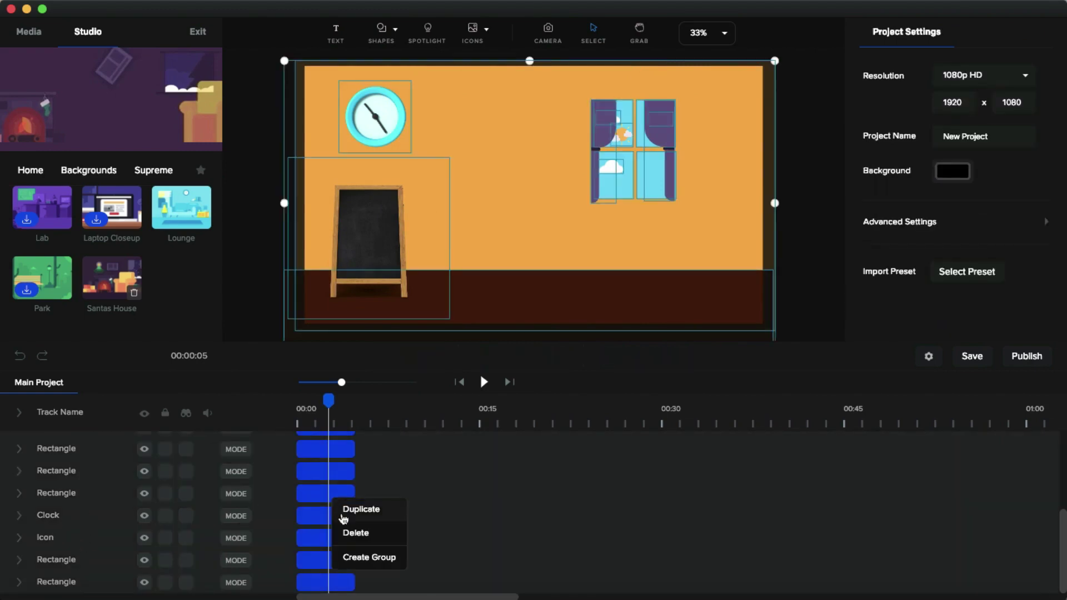
{"action": "left_click", "coordinate": [363, 559]}
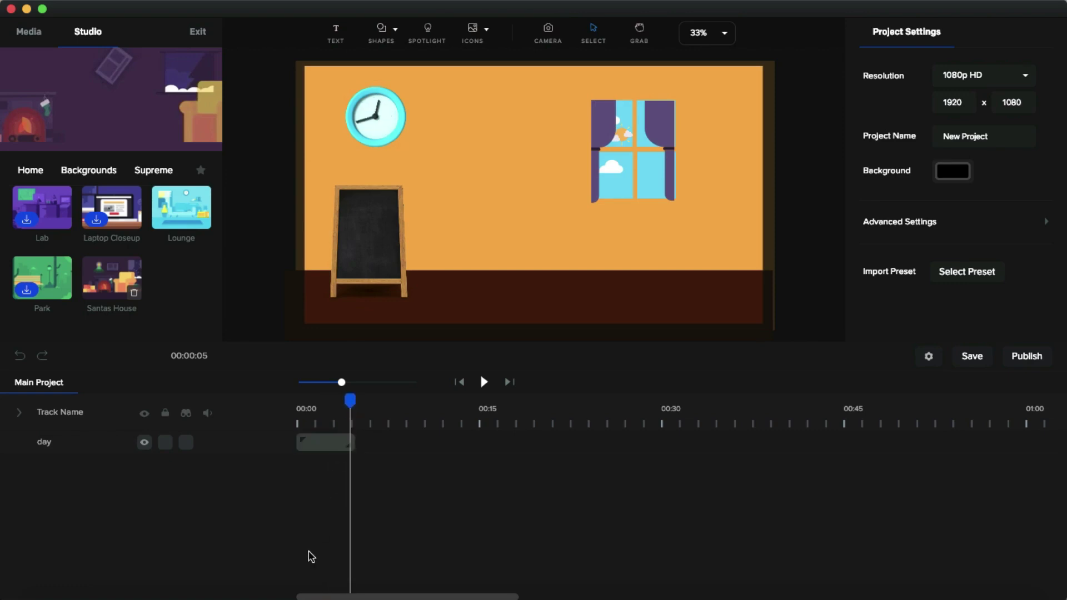
- Duplicate the day group, move the copy later, and darken its wall to deep brown
{"action": "key", "text": "super+v"}
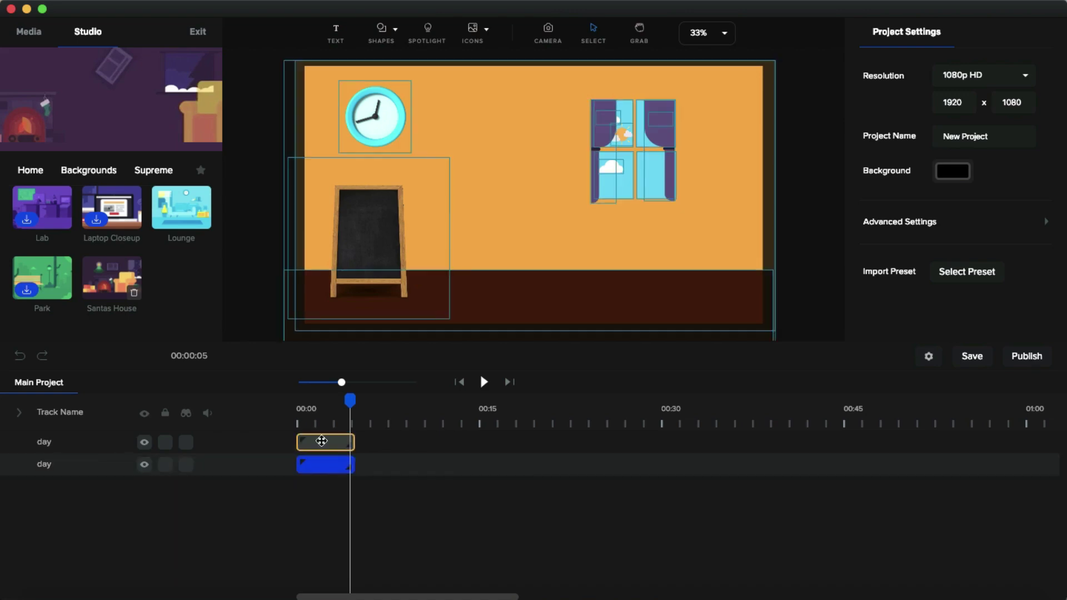
{"action": "left_click_drag", "start_coordinate": [323, 442], "coordinate": [359, 445]}
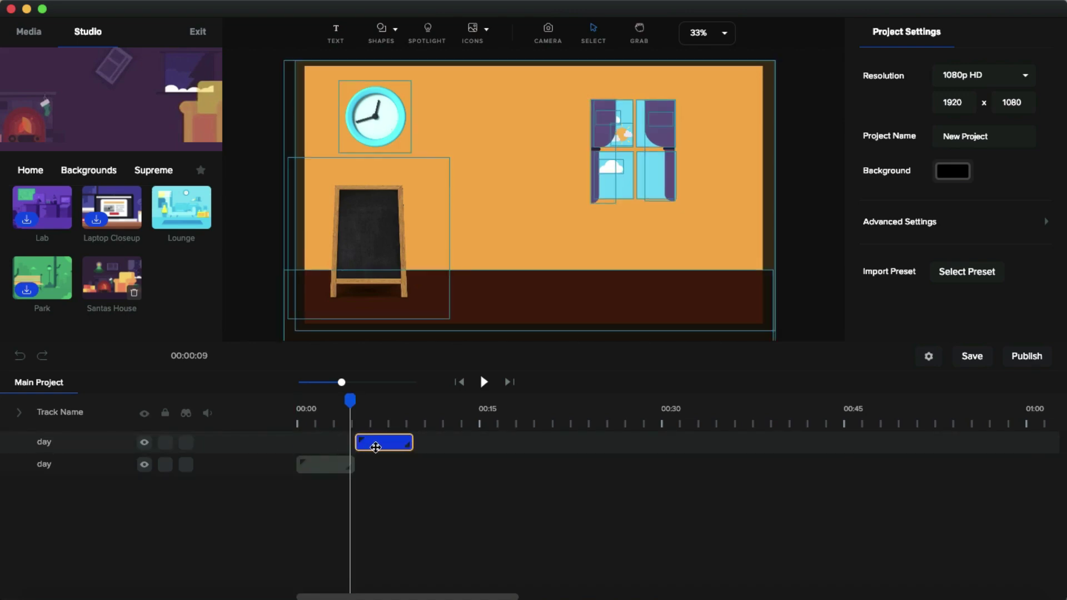
{"action": "left_click_drag", "start_coordinate": [354, 399], "coordinate": [359, 399]}
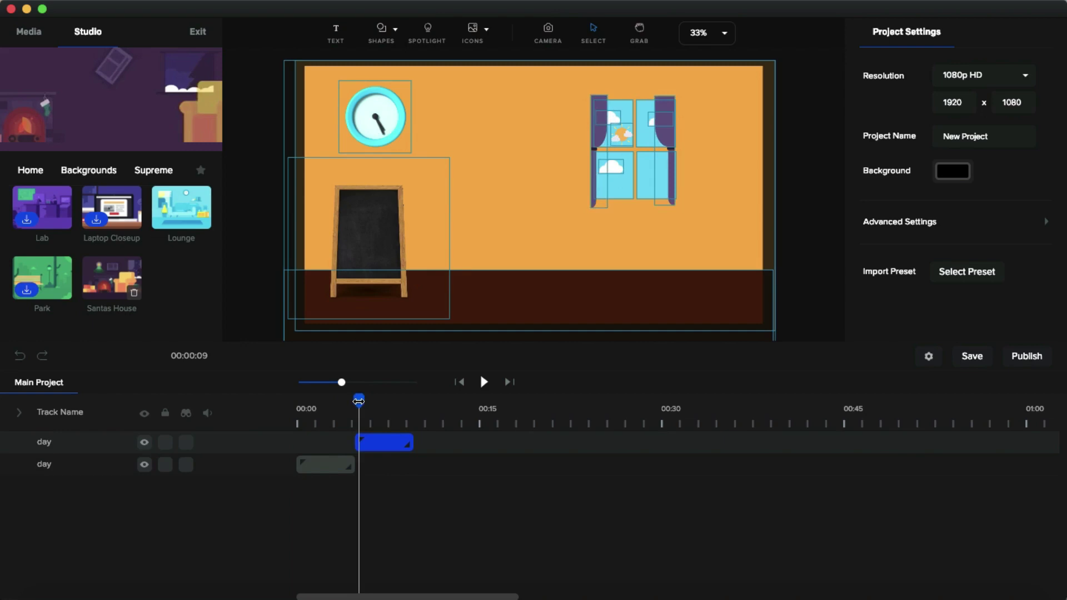
{"action": "double_click", "coordinate": [469, 208]}
{"action": "left_click", "coordinate": [970, 105]}
{"action": "left_click_drag", "start_coordinate": [980, 100], "coordinate": [1064, 186]}
- Fill the bottom-right and top-right window panes with dark maroon (#3B001E/#300018)
{"action": "left_click", "coordinate": [656, 175]}
{"action": "left_click", "coordinate": [972, 137]}
{"action": "left_click_drag", "start_coordinate": [962, 213], "coordinate": [1031, 213]}
{"action": "left_click_drag", "start_coordinate": [967, 106], "coordinate": [1062, 176]}
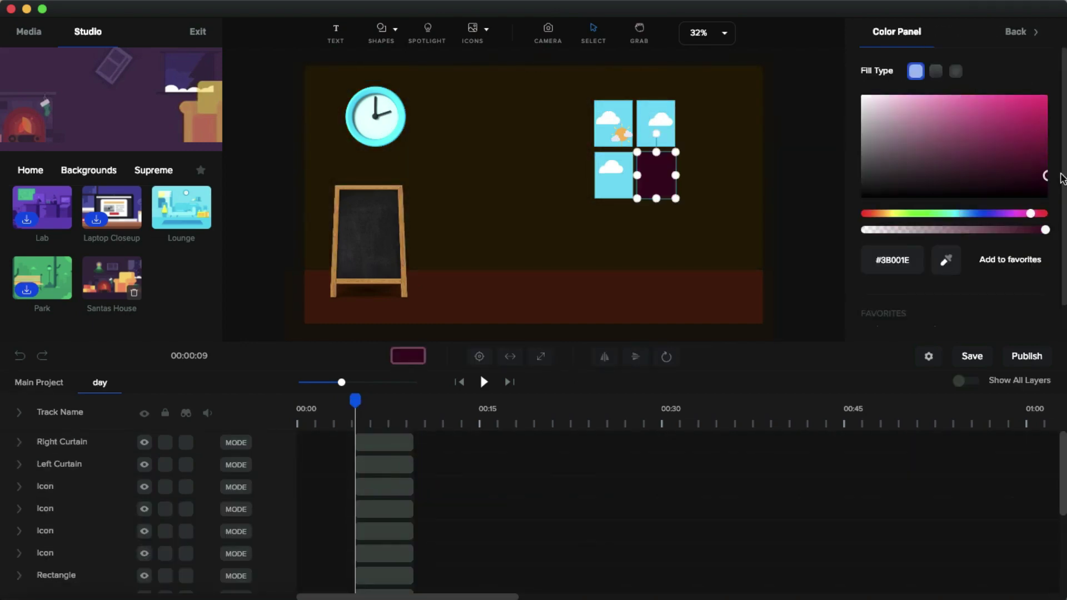
{"action": "key", "text": "super+c"}
{"action": "left_click", "coordinate": [609, 188]}
{"action": "left_click", "coordinate": [953, 107]}
{"action": "key", "text": "super+v"}
{"action": "left_click_drag", "start_coordinate": [913, 260], "coordinate": [867, 259]}
- Apply the same dark maroon colour to the top-left window pane
{"action": "left_click", "coordinate": [650, 136]}
{"action": "left_click", "coordinate": [953, 106]}
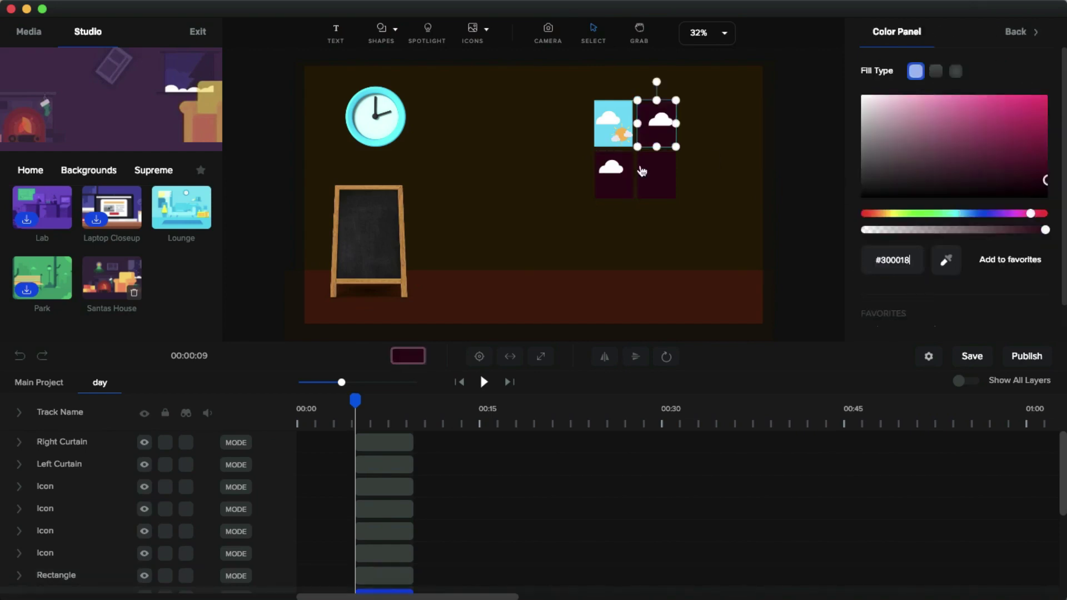
{"action": "key", "text": "ctrl+v"}
{"action": "left_click", "coordinate": [636, 158]}
{"action": "left_click", "coordinate": [613, 124]}
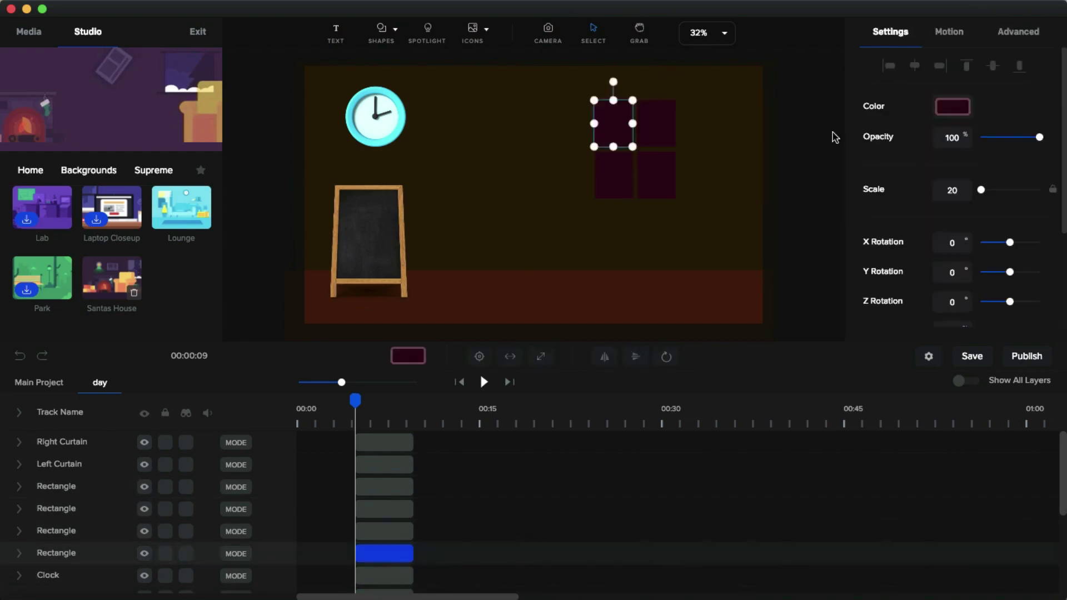
- Add a small star SVG graphic and copy it into each dark window pane
{"action": "left_click", "coordinate": [483, 33]}
{"action": "left_click", "coordinate": [458, 75]}
{"action": "left_click", "coordinate": [414, 75]}
{"action": "left_click", "coordinate": [624, 210]}
{"action": "left_click_drag", "start_coordinate": [655, 78], "coordinate": [628, 77]}
{"action": "type", "text": "star"}
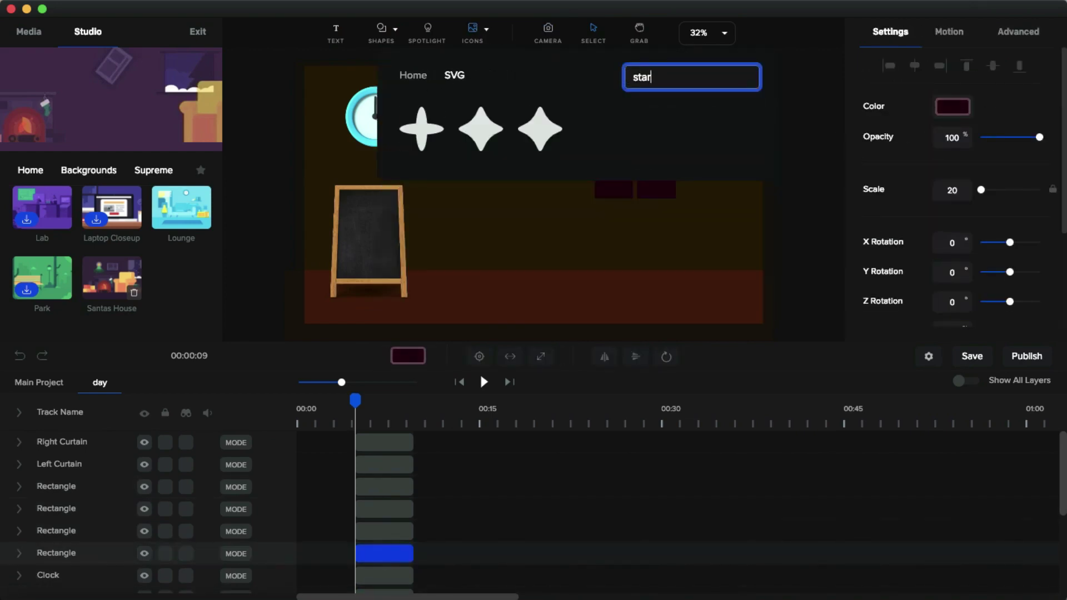
{"action": "left_click", "coordinate": [420, 126]}
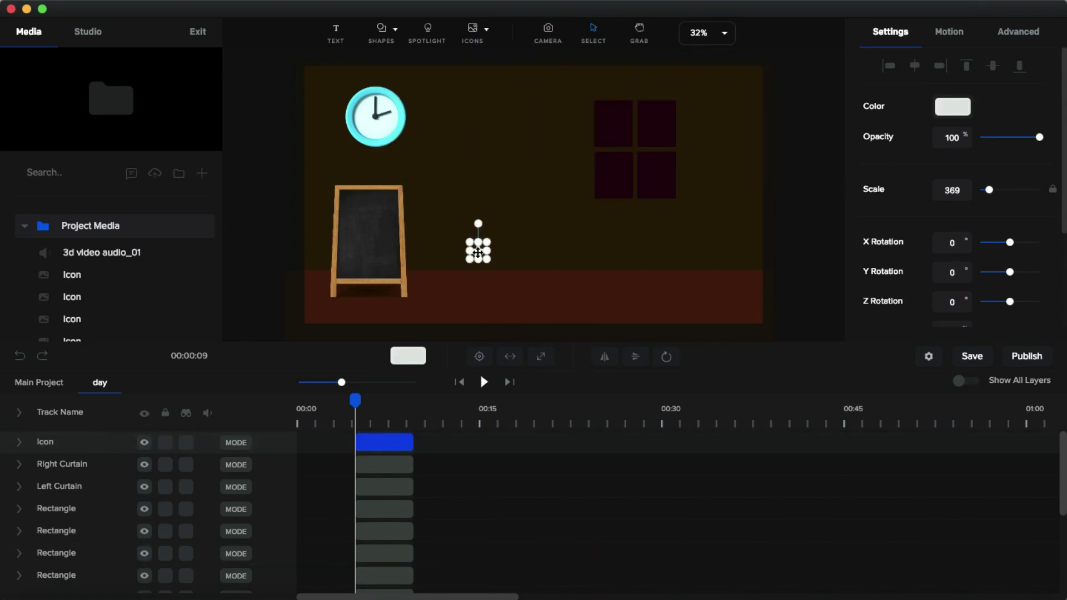
{"action": "left_click_drag", "start_coordinate": [478, 253], "coordinate": [638, 172]}
{"action": "key", "text": "super+d"}
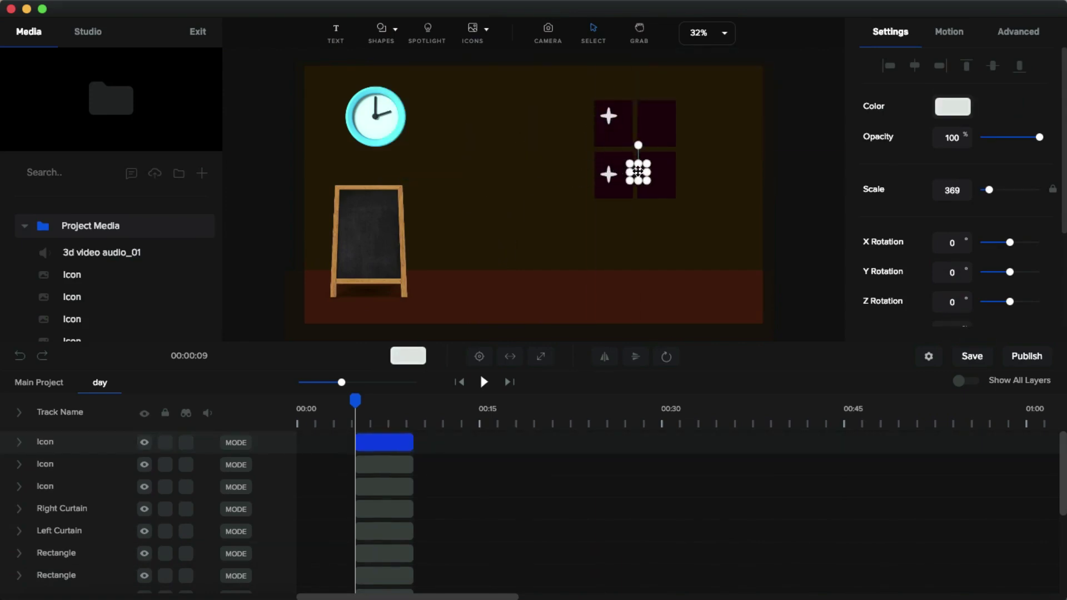
{"action": "key", "text": "super+v"}
{"action": "left_click", "coordinate": [656, 167]}
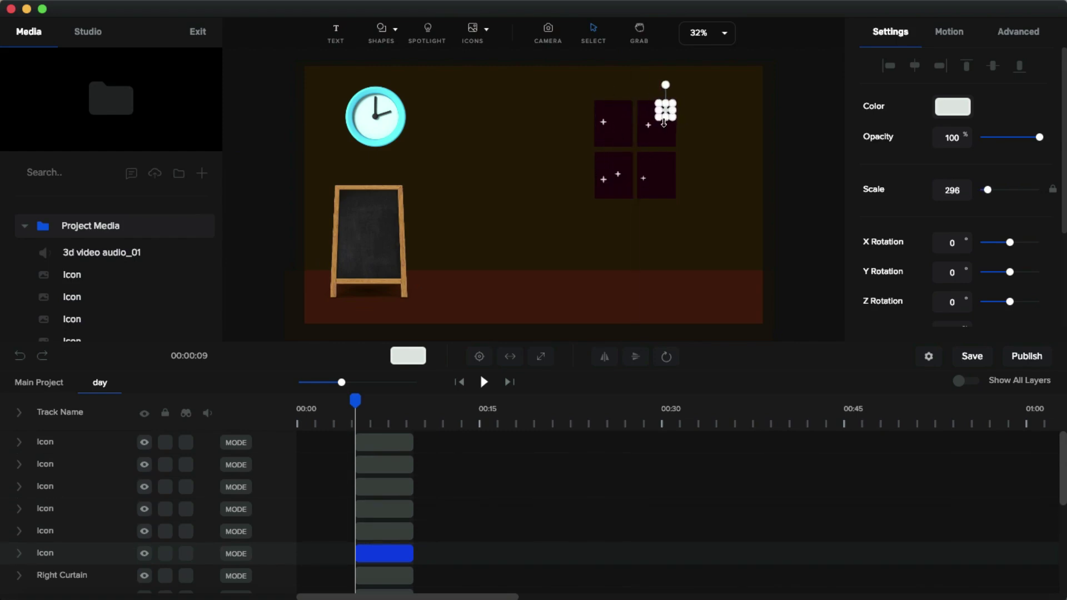
- Add the orange crescent moon icon and shrink it into a window pane
{"action": "left_click", "coordinate": [472, 31]}
{"action": "left_click", "coordinate": [692, 77]}
{"action": "key", "text": "BackSpace"}
{"action": "key", "text": "BackSpace"}
{"action": "key", "text": "BackSpace"}
{"action": "key", "text": "BackSpace"}
{"action": "type", "text": "moon"}
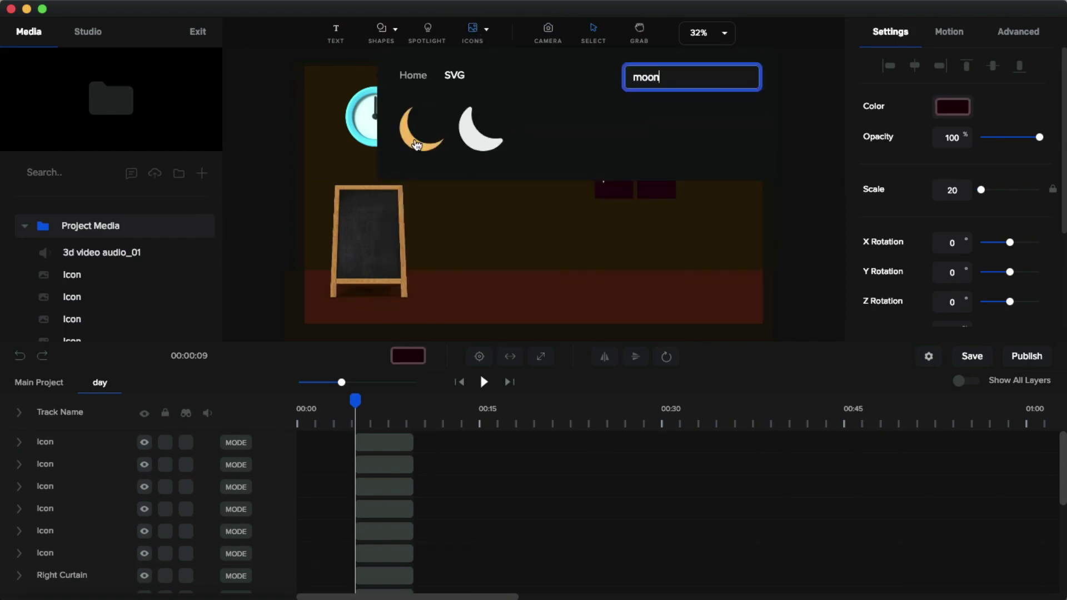
{"action": "left_click", "coordinate": [421, 128]}
{"action": "left_click", "coordinate": [545, 195]}
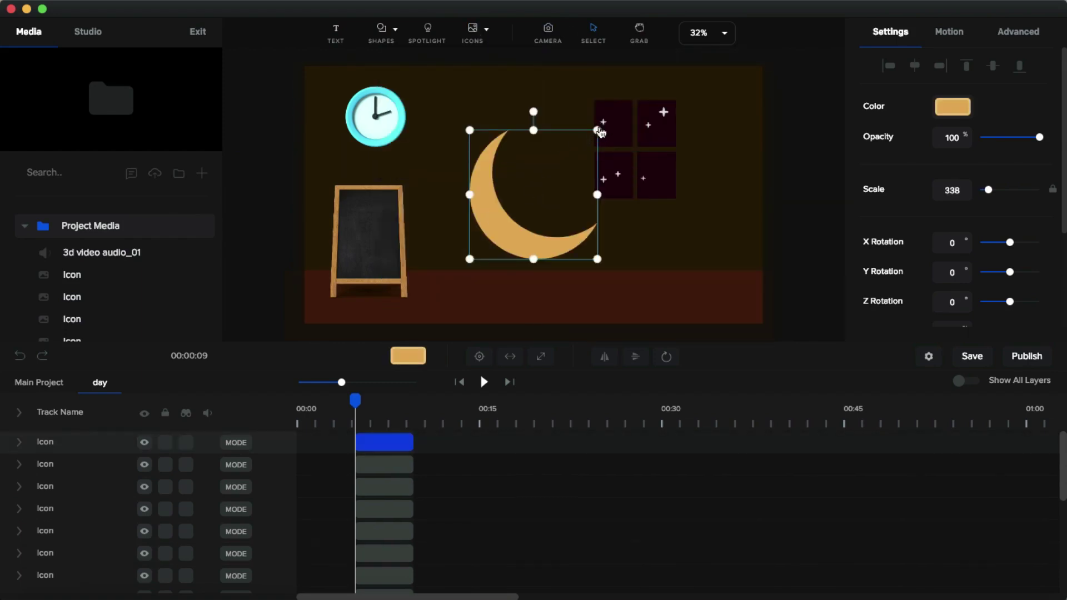
{"action": "left_click_drag", "start_coordinate": [599, 131], "coordinate": [615, 132]}
{"action": "left_click", "coordinate": [520, 194]}
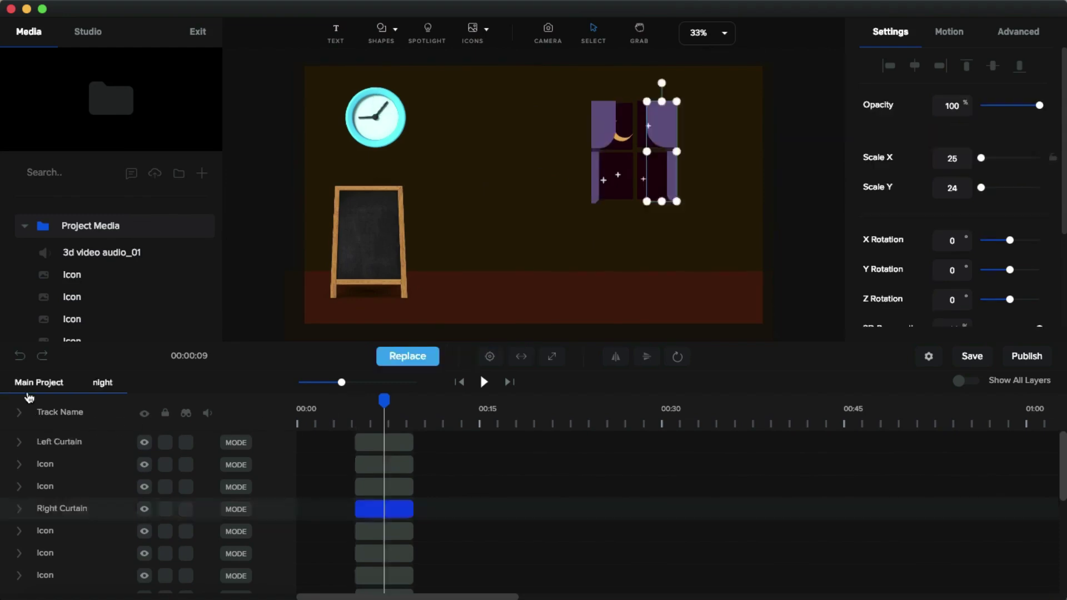
- Return to the Main Project and play the day scene from about 00:02
{"action": "left_click", "coordinate": [29, 391]}
{"action": "left_click", "coordinate": [328, 425]}
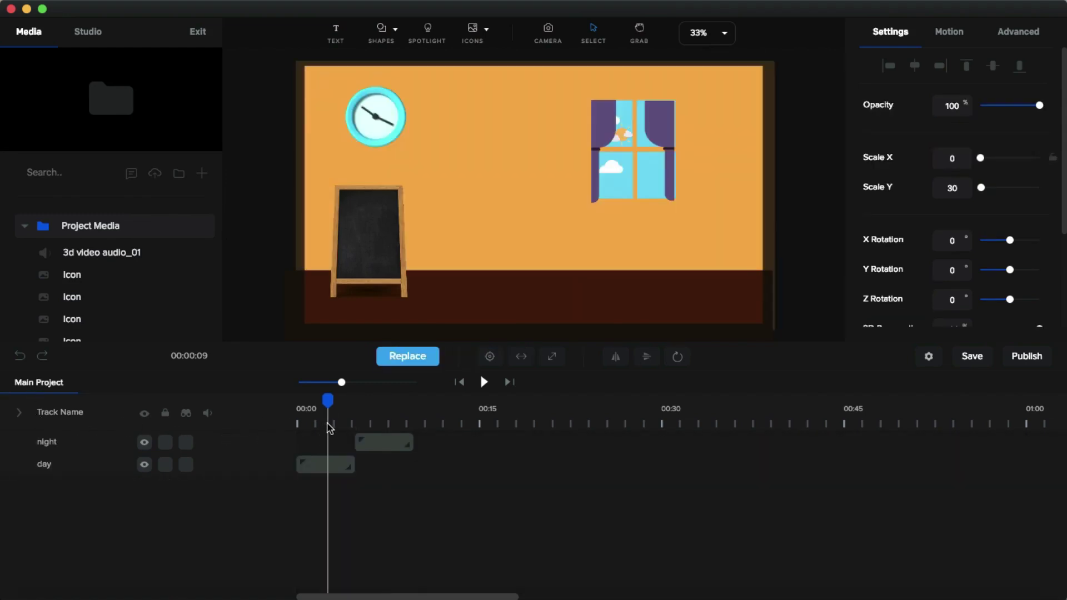
{"action": "key", "text": "space"}
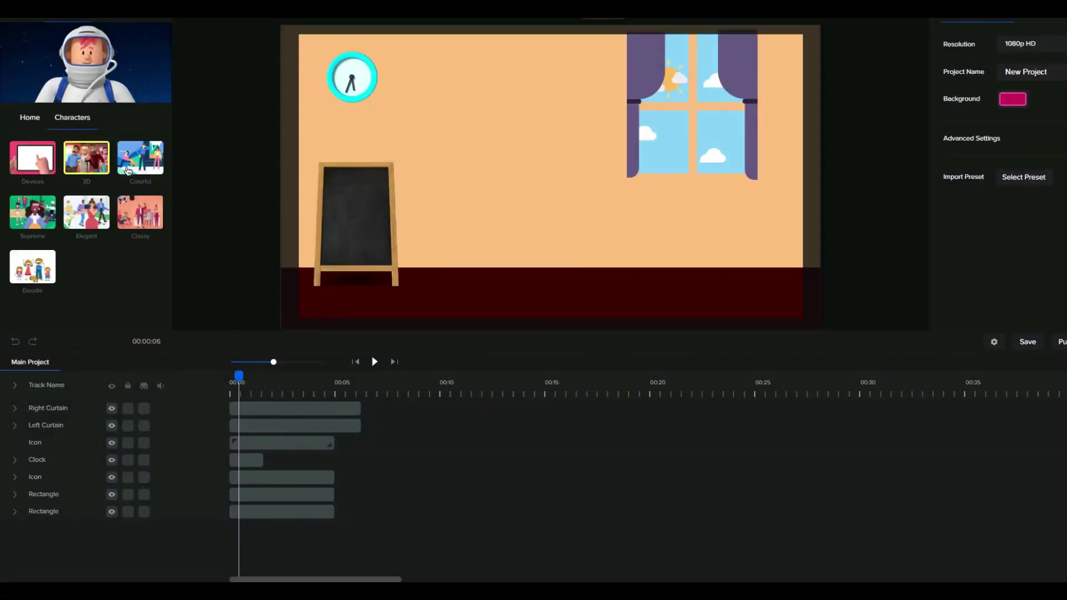
- Drag the 3D Robot character from the 3D category into the middle of the classroom
{"action": "left_click", "coordinate": [87, 157]}
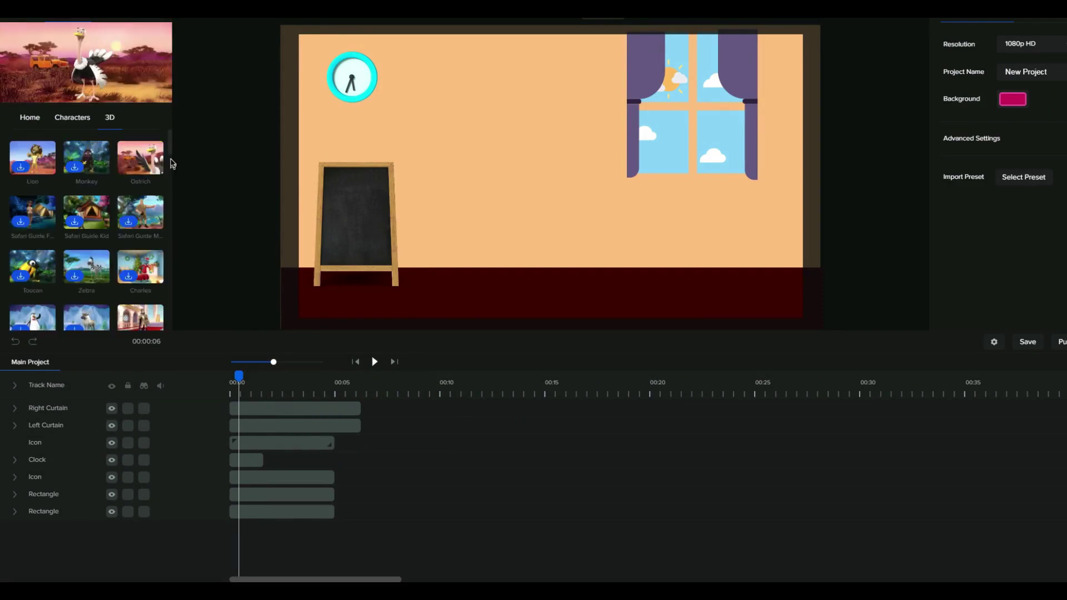
{"action": "left_click_drag", "start_coordinate": [169, 149], "coordinate": [528, 196]}
- Change the robot's Idle action to Working On Pc Front and preview it
{"action": "left_click", "coordinate": [482, 344]}
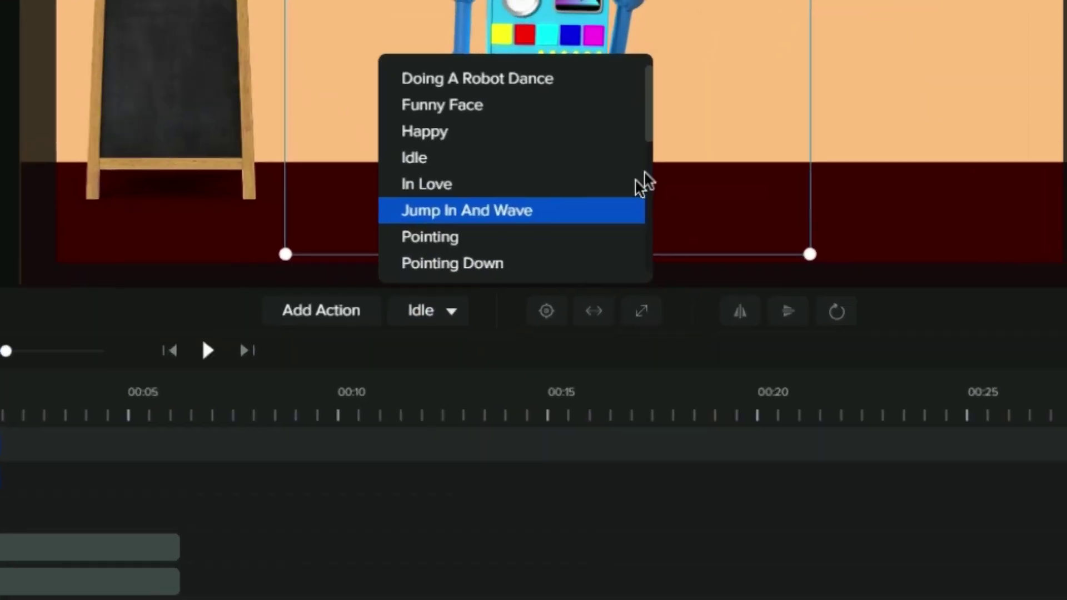
{"action": "left_click_drag", "start_coordinate": [647, 134], "coordinate": [643, 238]}
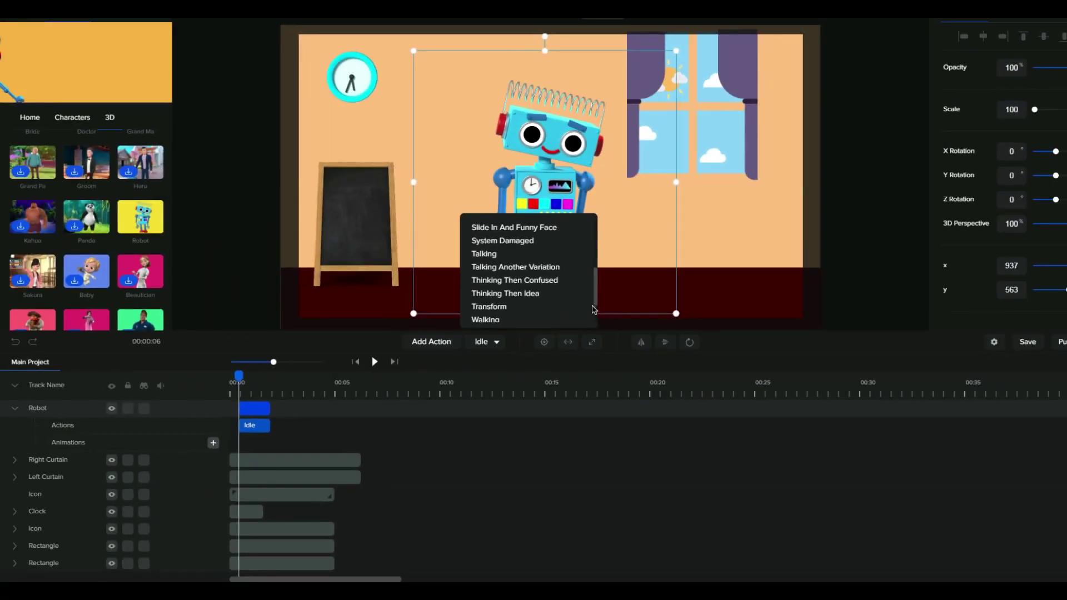
{"action": "left_click_drag", "start_coordinate": [617, 278], "coordinate": [594, 306]}
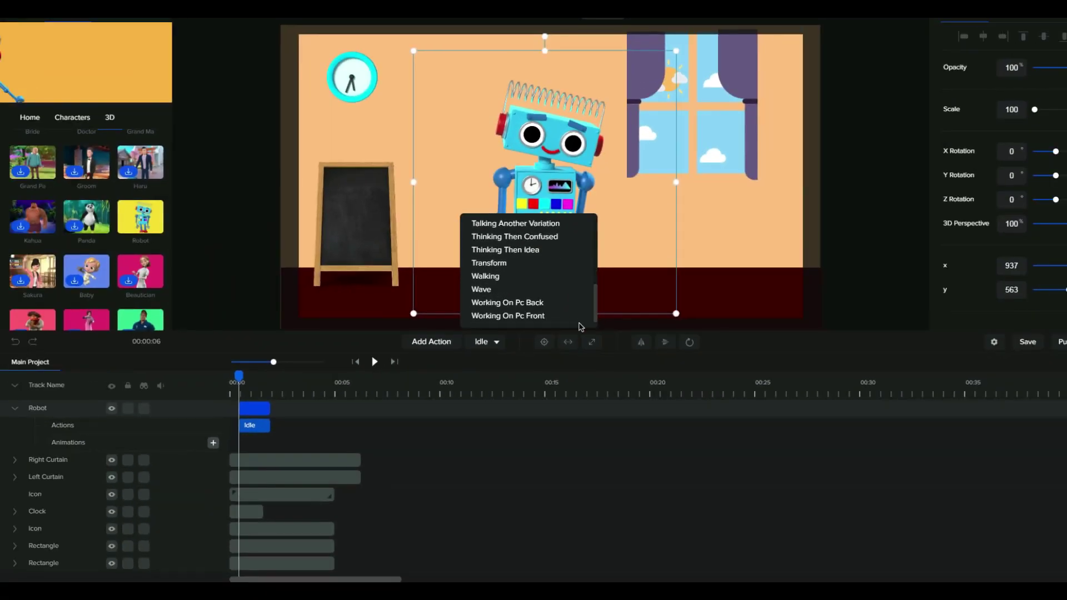
{"action": "left_click", "coordinate": [550, 315]}
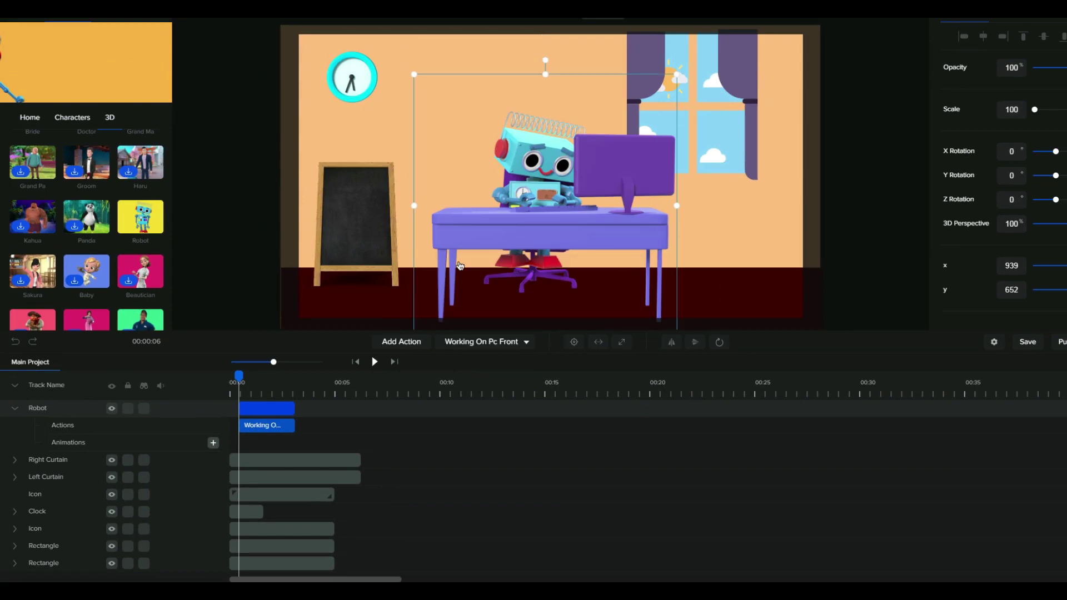
{"action": "key", "text": "space"}
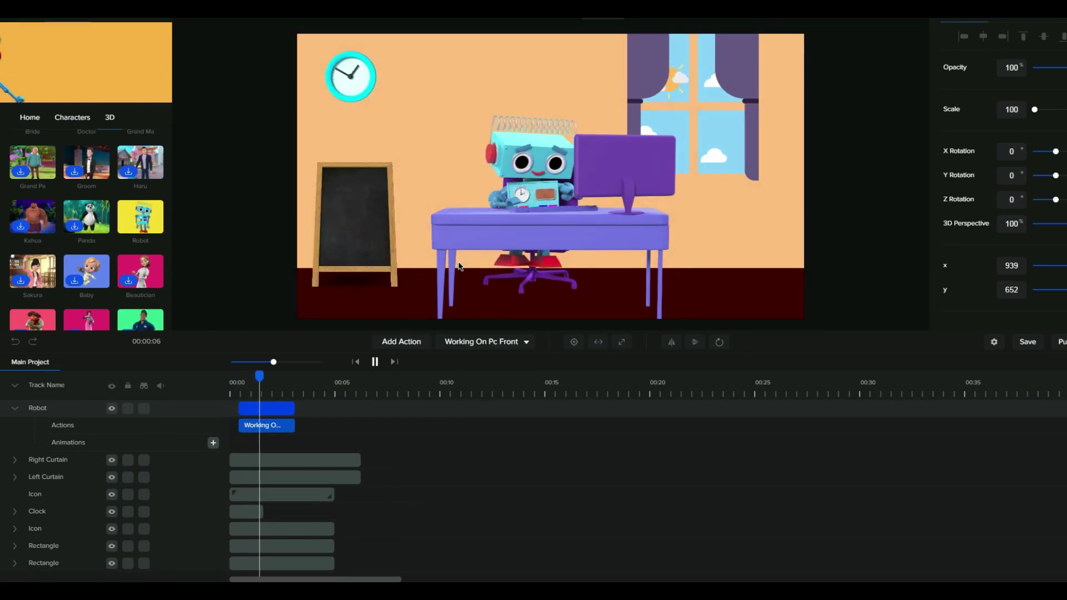
{"action": "key", "text": "space"}
- Append the Slide In And Funny Face action to the robot
{"action": "left_click", "coordinate": [454, 361]}
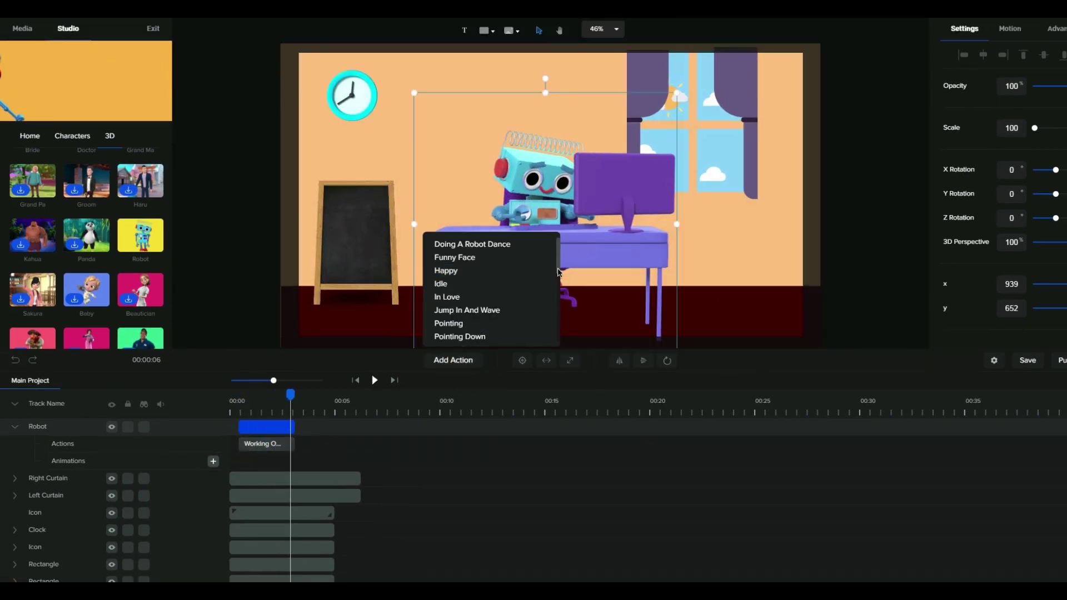
{"action": "left_click_drag", "start_coordinate": [559, 268], "coordinate": [554, 303]}
{"action": "scroll", "coordinate": [555, 305], "scroll_direction": "down", "scroll_amount": 4}
{"action": "scroll", "coordinate": [545, 312], "scroll_direction": "up", "scroll_amount": 5}
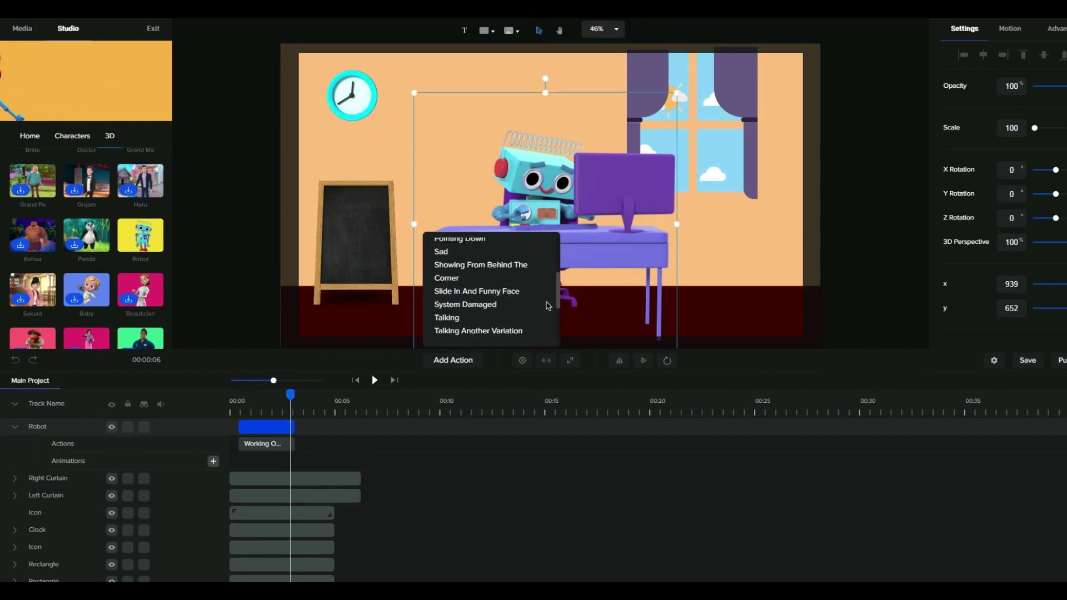
{"action": "left_click", "coordinate": [491, 323]}
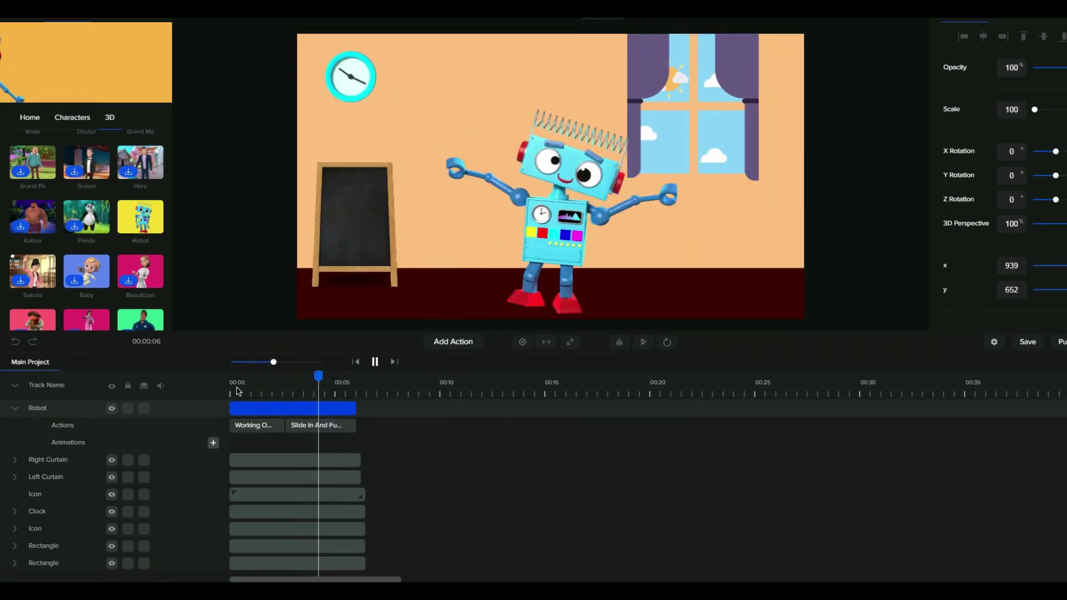
- Add the 3D Ostrich near the desk, starting at 00:00 with a Fly In action
{"action": "key", "text": "space"}
{"action": "left_click_drag", "start_coordinate": [170, 153], "coordinate": [421, 169]}
{"action": "left_click_drag", "start_coordinate": [701, 218], "coordinate": [702, 217]}
{"action": "left_click_drag", "start_coordinate": [356, 409], "coordinate": [236, 408]}
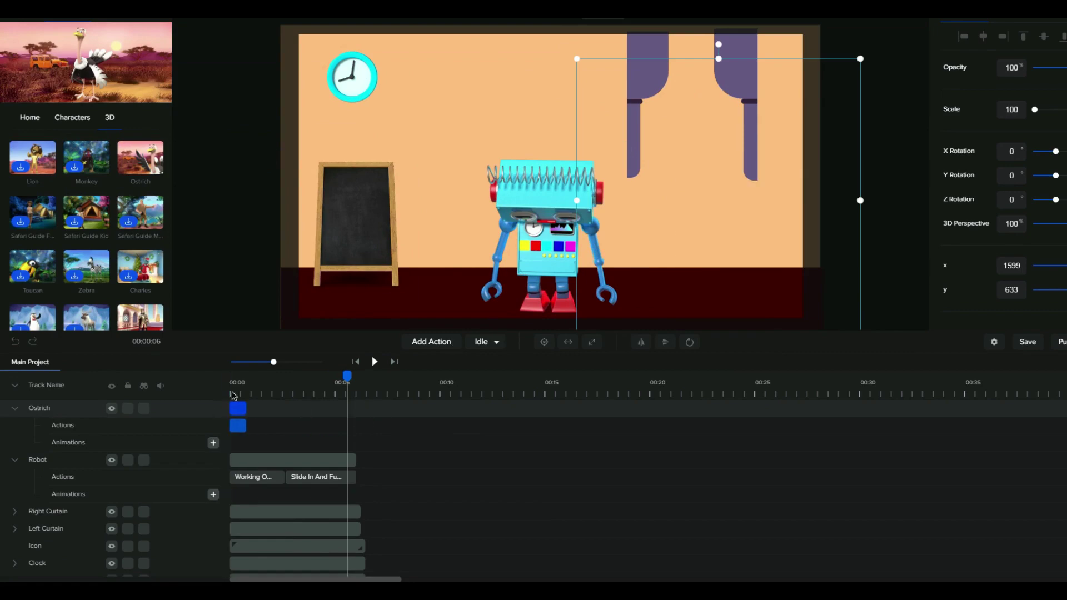
{"action": "left_click", "coordinate": [231, 392]}
{"action": "left_click", "coordinate": [479, 343]}
{"action": "left_click", "coordinate": [512, 310]}
{"action": "left_click", "coordinate": [486, 342]}
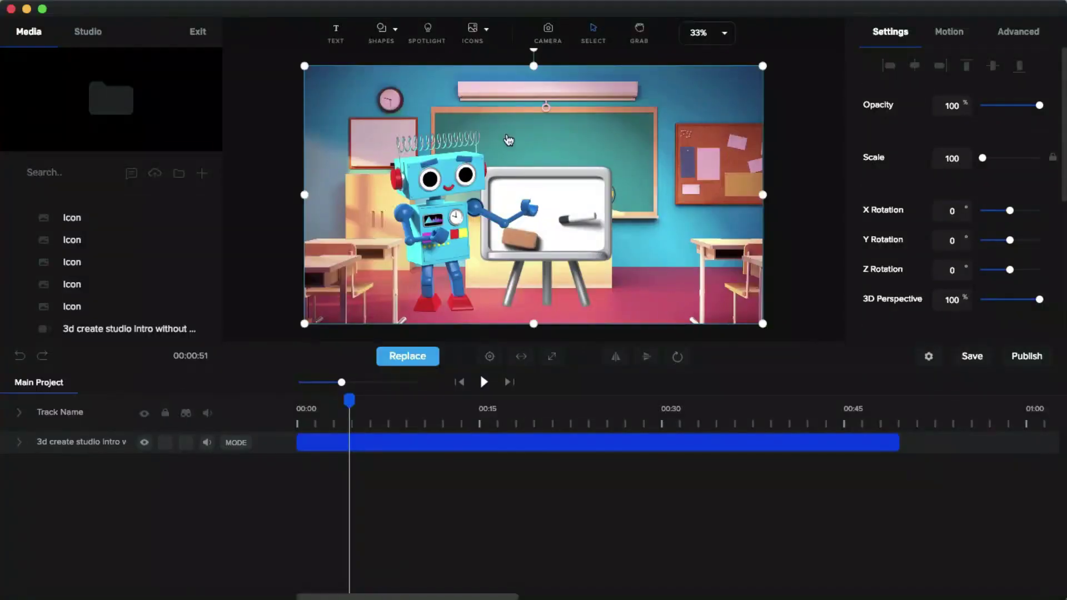
- Add a camera keyframe near 00:03 framing the robot and whiteboard, then preview the zoom
{"action": "left_click", "coordinate": [549, 31]}
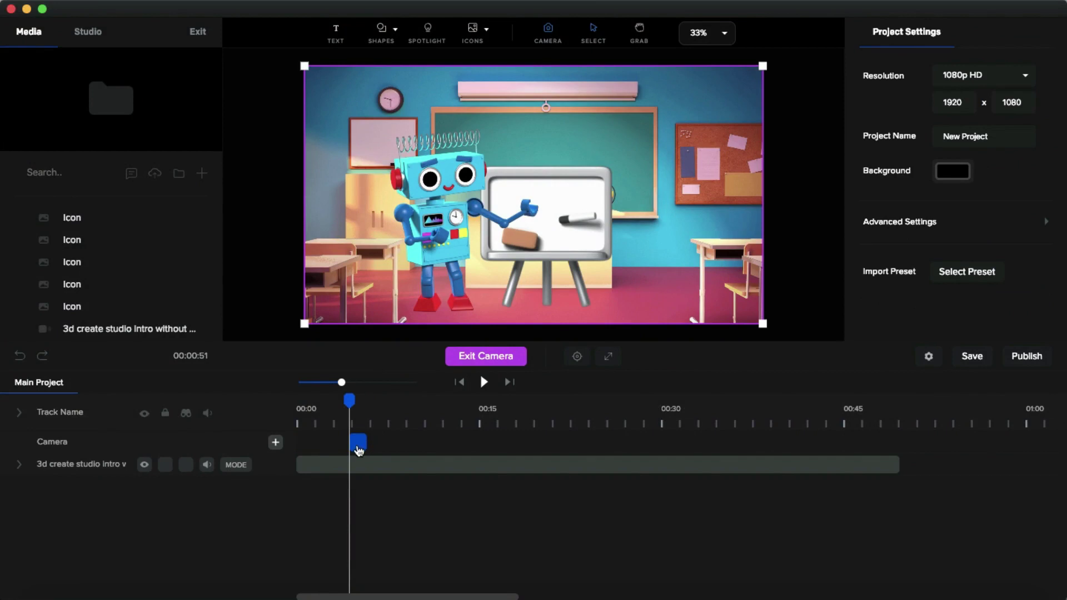
{"action": "left_click_drag", "start_coordinate": [350, 404], "coordinate": [372, 409]}
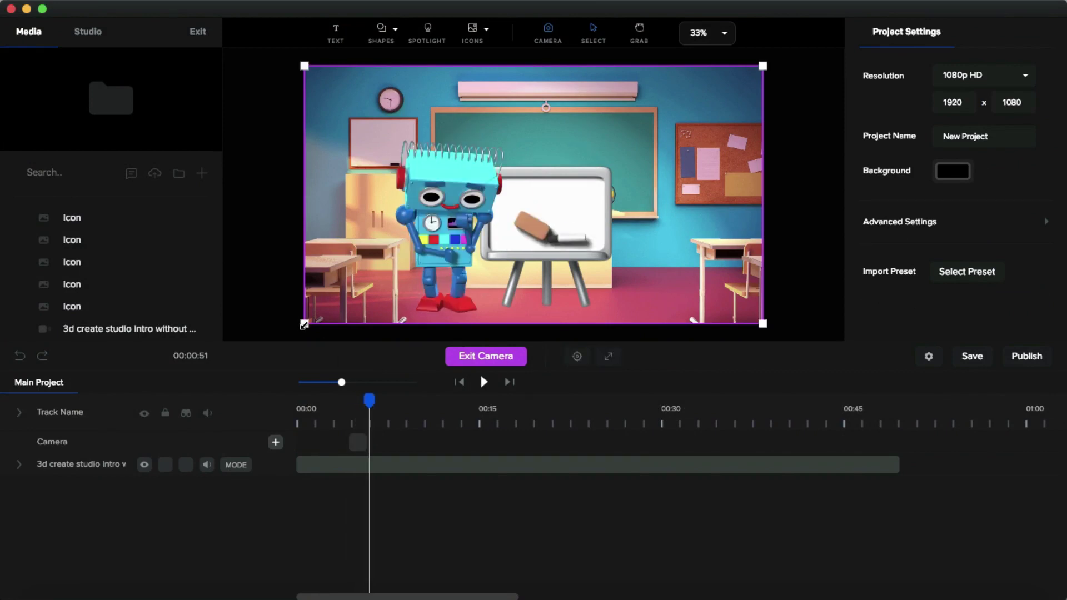
{"action": "left_click_drag", "start_coordinate": [304, 324], "coordinate": [539, 225]}
{"action": "left_click_drag", "start_coordinate": [611, 155], "coordinate": [469, 217]}
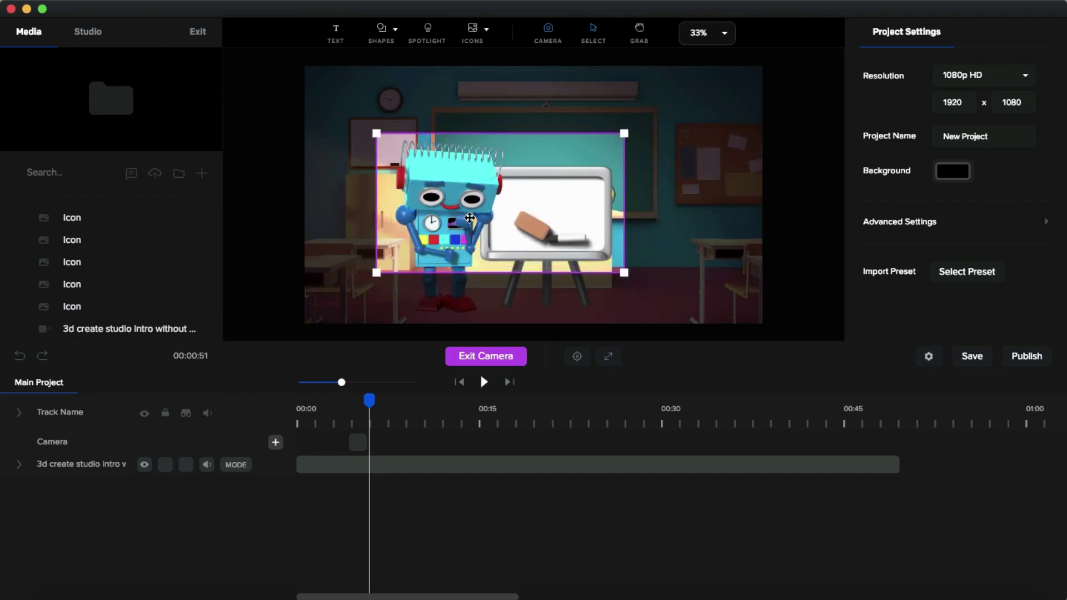
{"action": "left_click_drag", "start_coordinate": [624, 272], "coordinate": [644, 284]}
{"action": "left_click_drag", "start_coordinate": [369, 409], "coordinate": [340, 411]}
{"action": "key", "text": "space"}
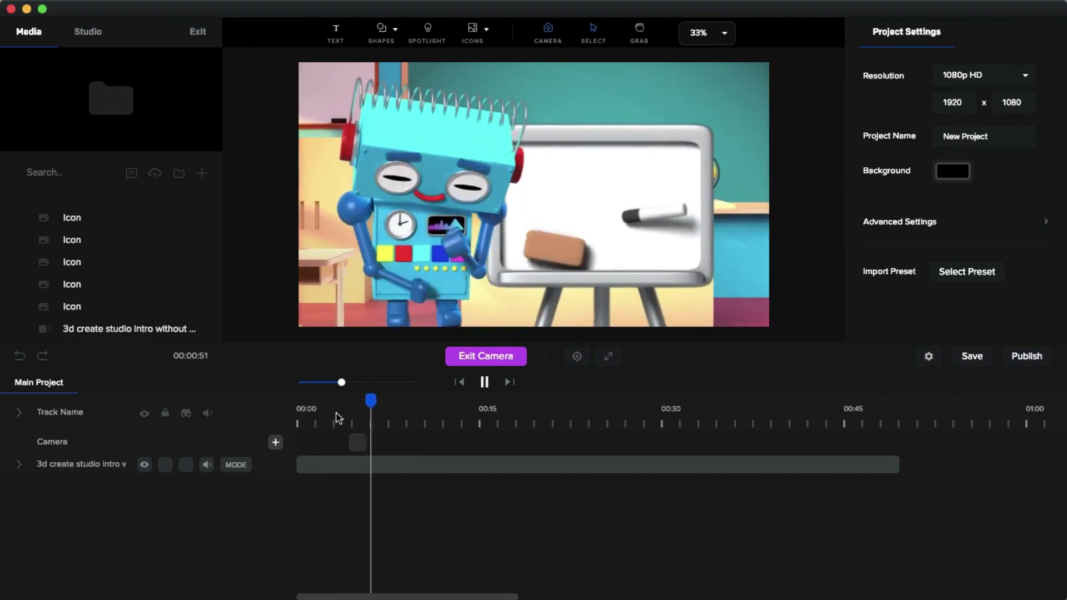
- Add a camera keyframe near 00:06 expanded to the full canvas, then replay the animation
{"action": "key", "text": "space"}
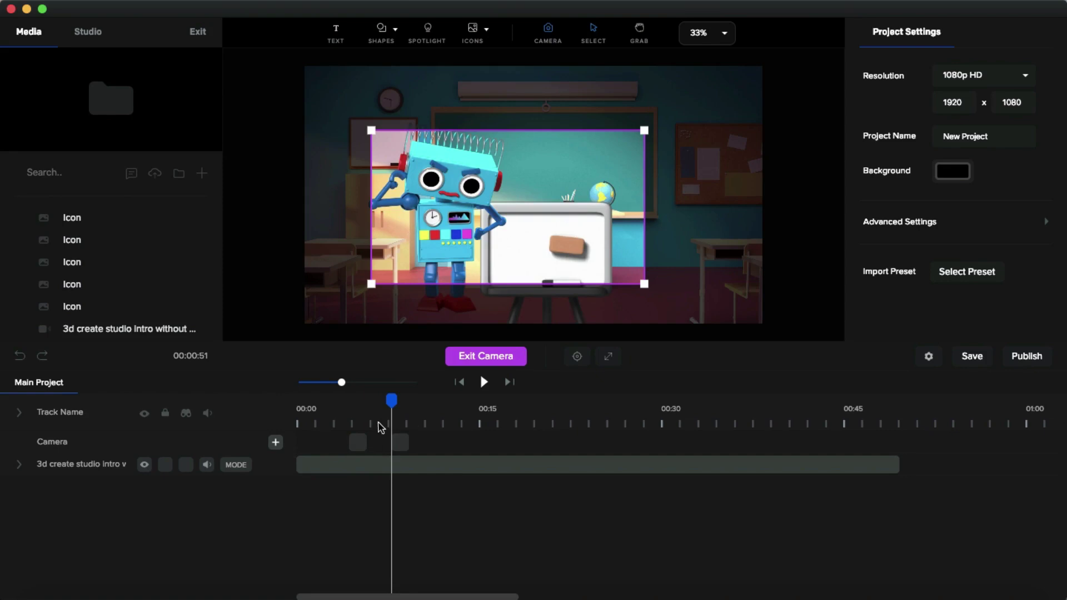
{"action": "left_click_drag", "start_coordinate": [390, 405], "coordinate": [412, 406]}
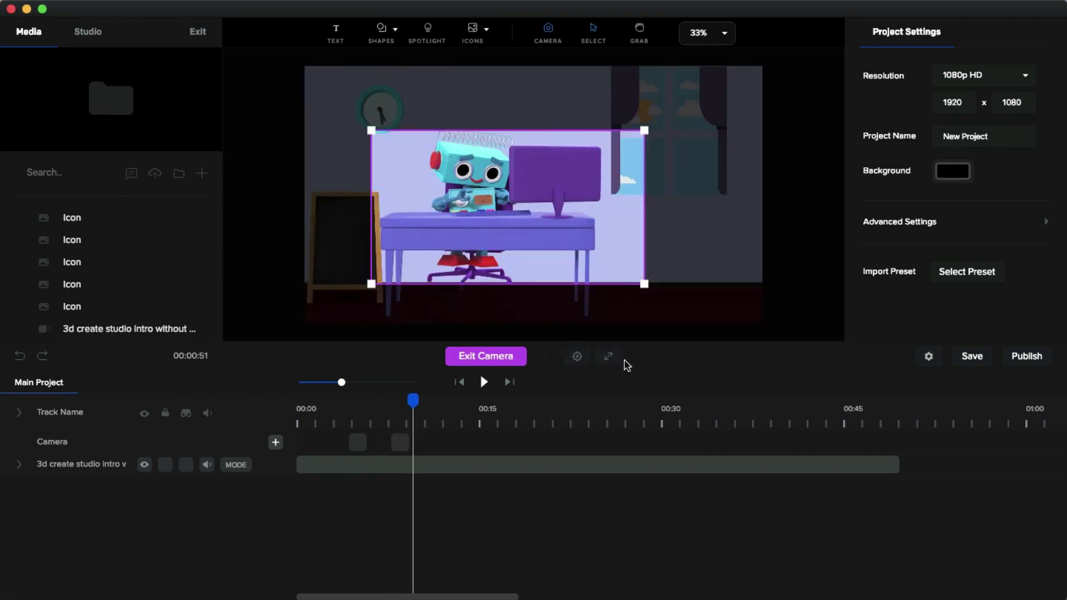
{"action": "left_click", "coordinate": [609, 357]}
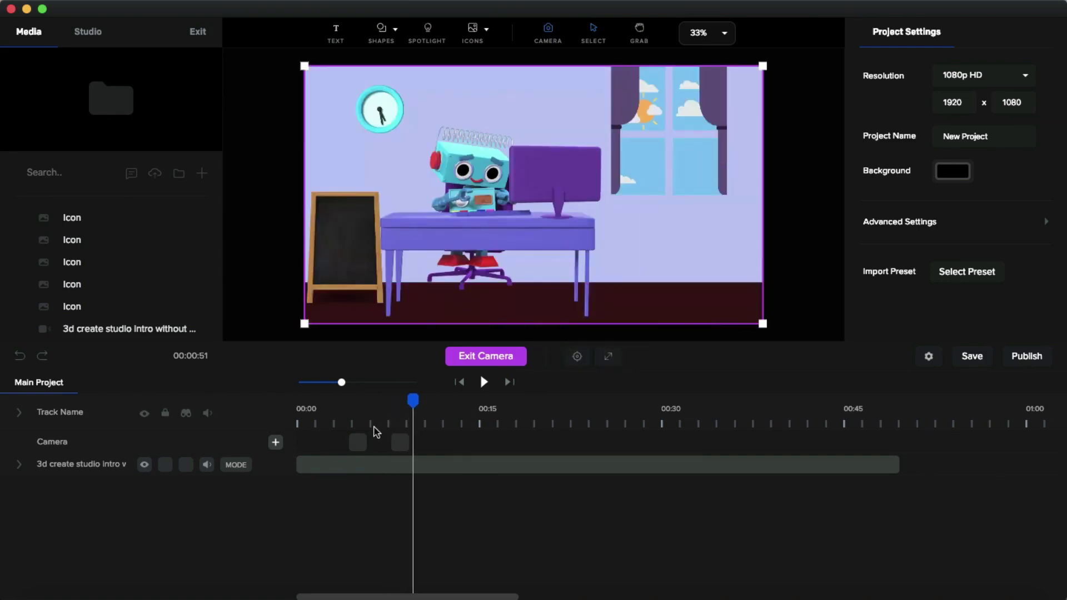
{"action": "left_click", "coordinate": [377, 428]}
{"action": "key", "text": "space"}
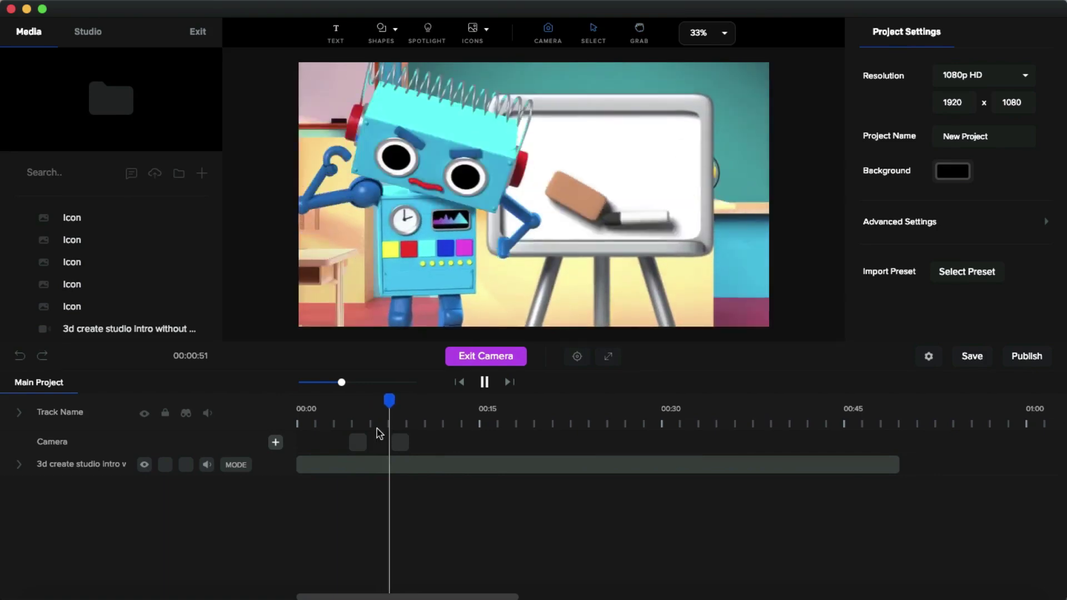